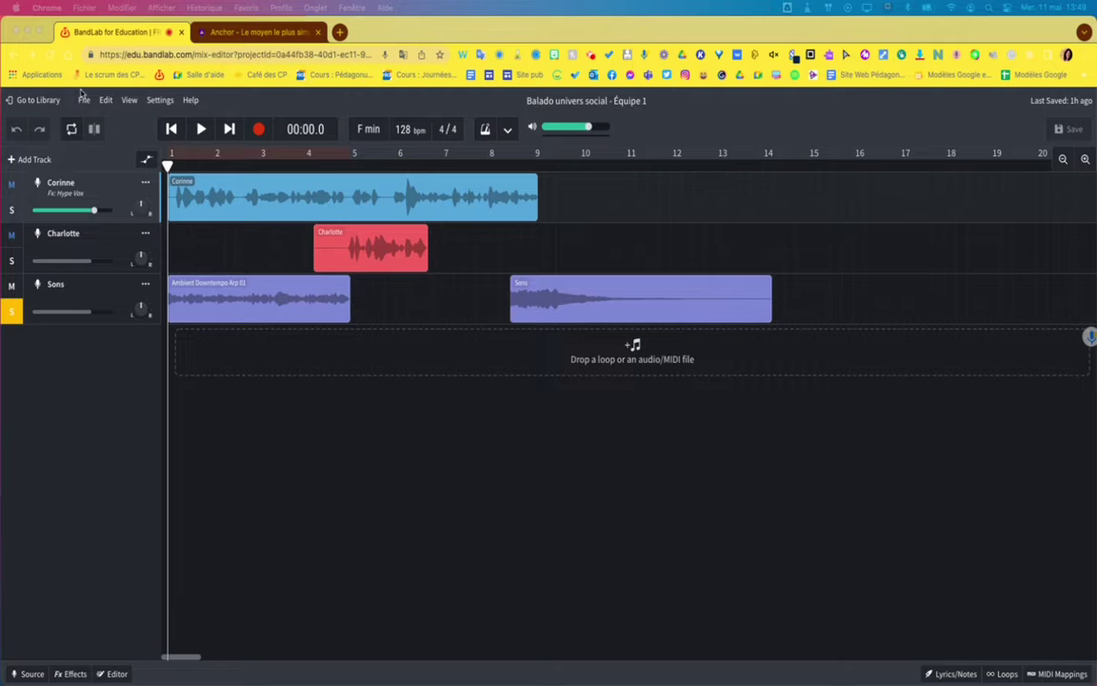
- Download the project's mixdown in Highest Quality MP3 format
{"action": "left_click", "coordinate": [82, 99]}
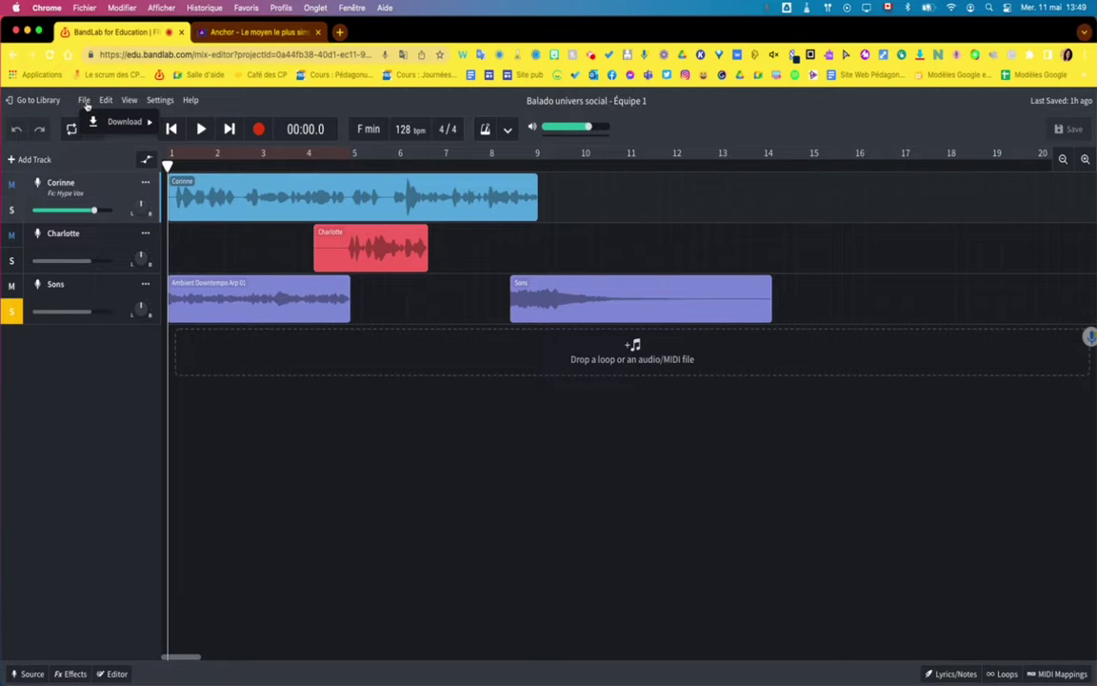
{"action": "mouse_move", "coordinate": [137, 126]}
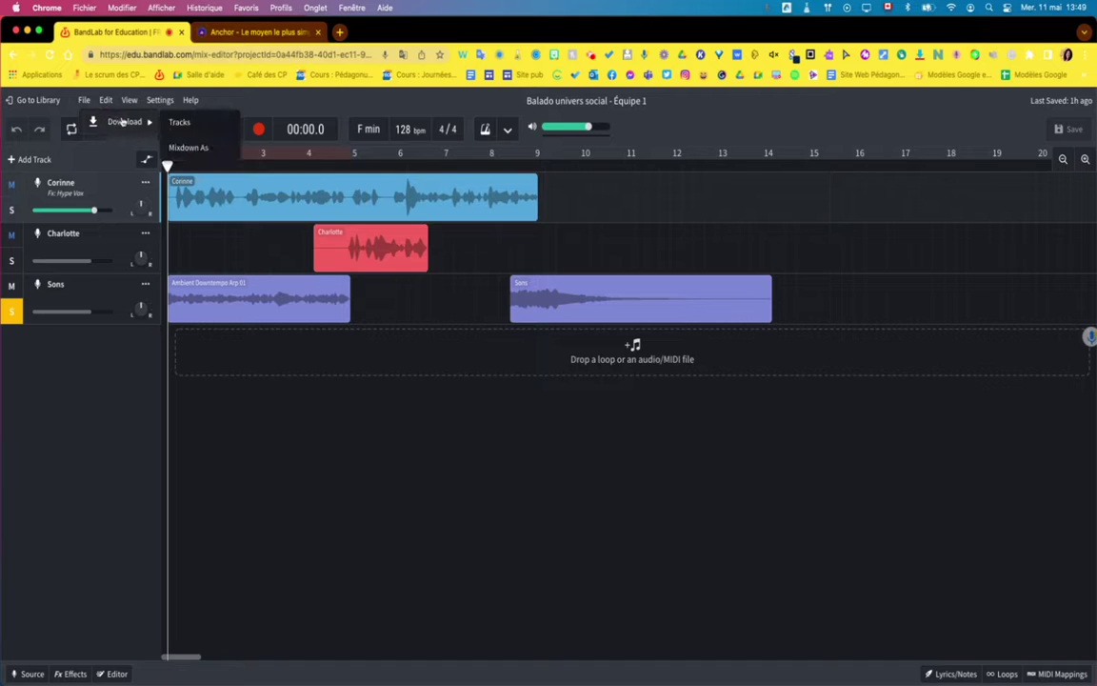
{"action": "left_click", "coordinate": [199, 151]}
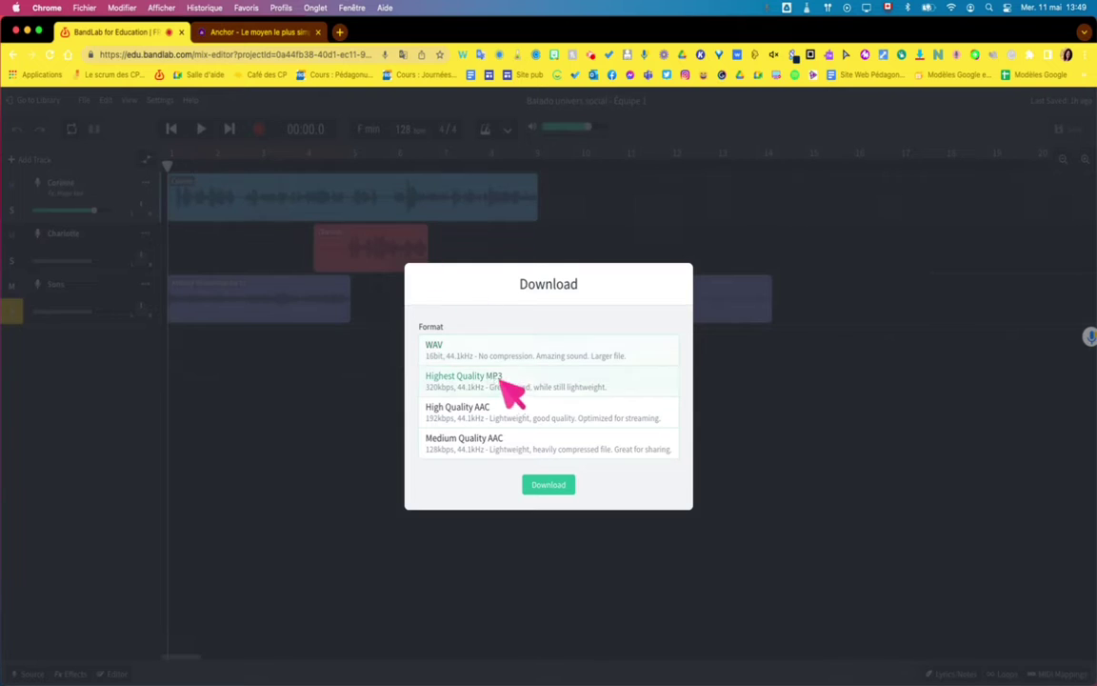
{"action": "left_click", "coordinate": [541, 386]}
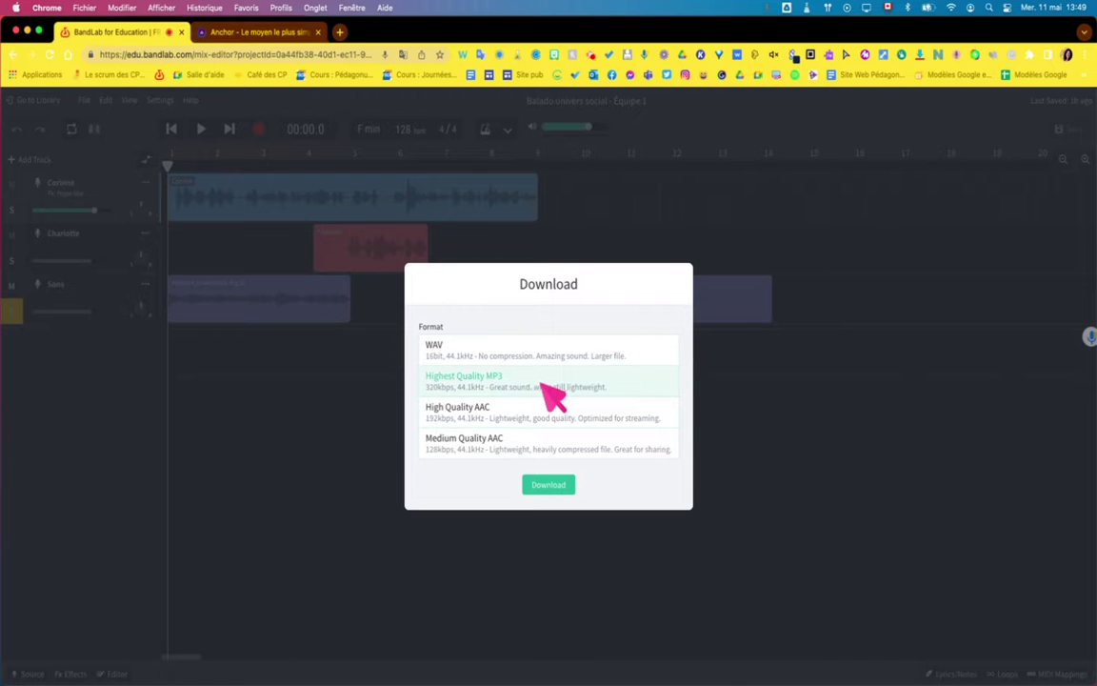
{"action": "left_click", "coordinate": [560, 487]}
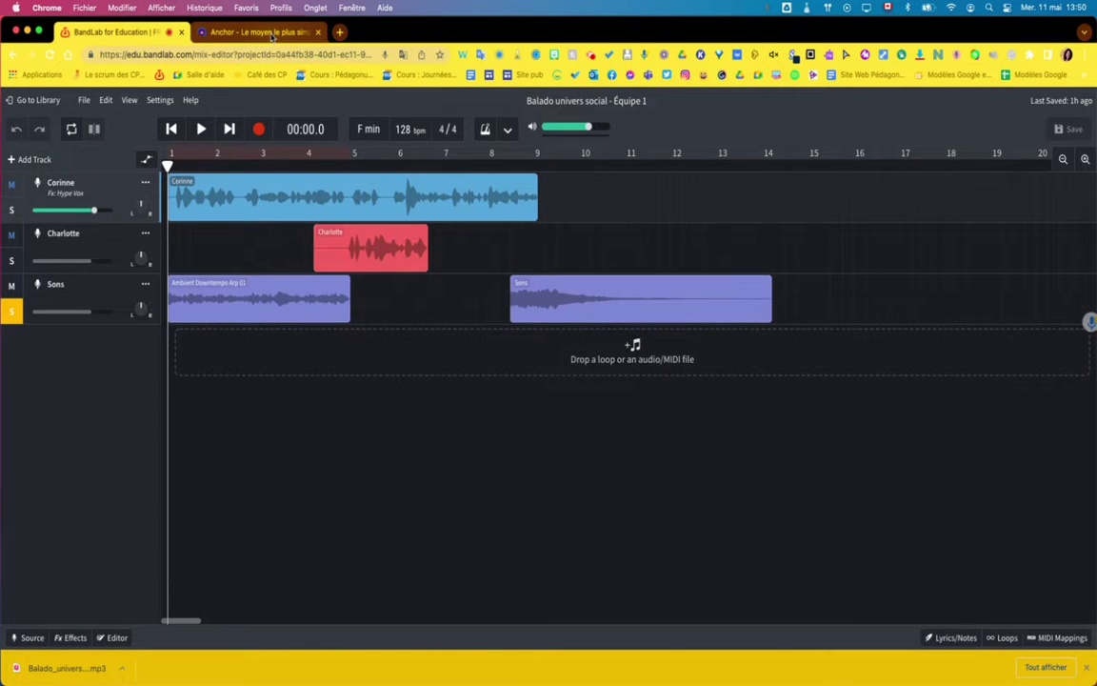
- Switch to the Anchor site and sign in with the saved account credentials
{"action": "left_click", "coordinate": [274, 33]}
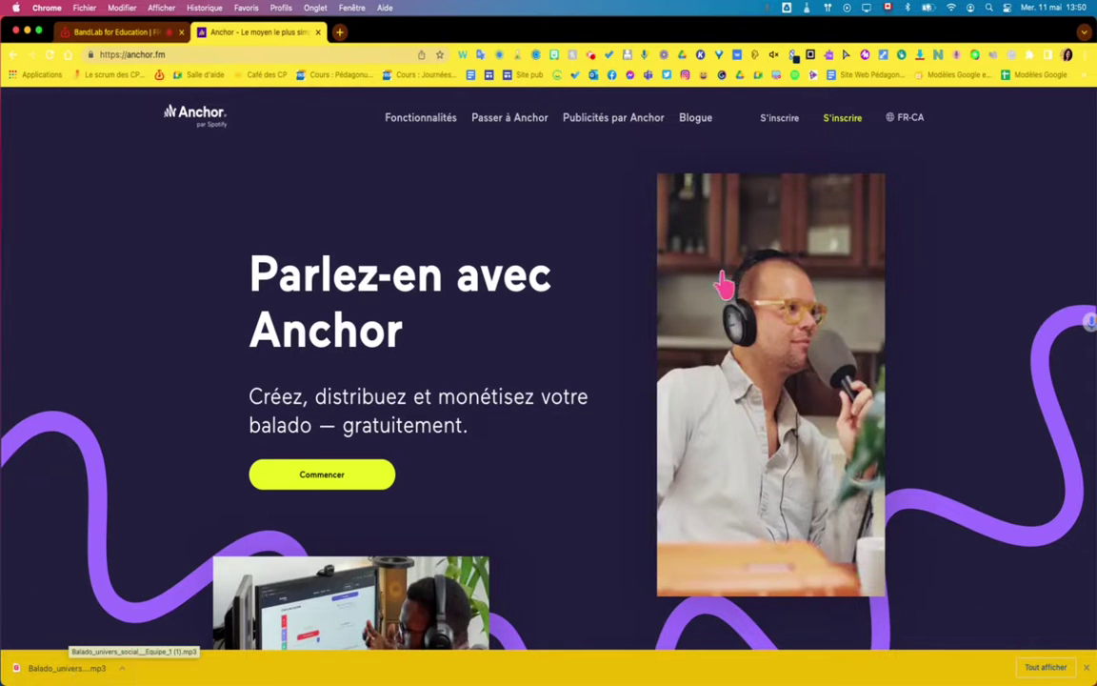
{"action": "left_click", "coordinate": [800, 124]}
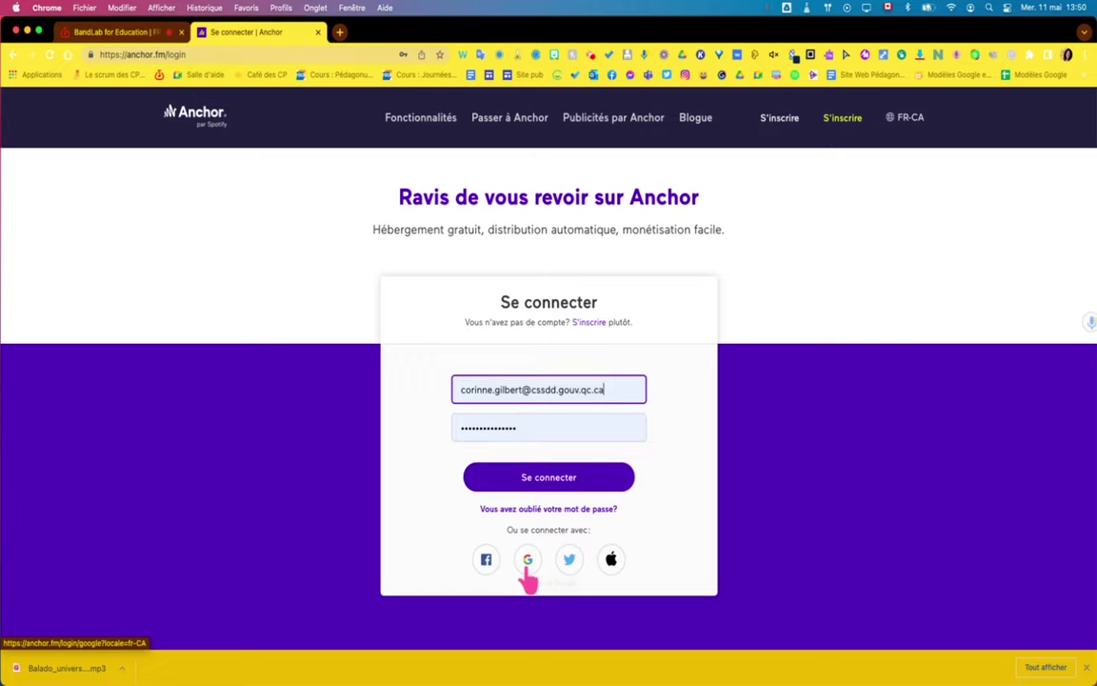
{"action": "left_click", "coordinate": [578, 484]}
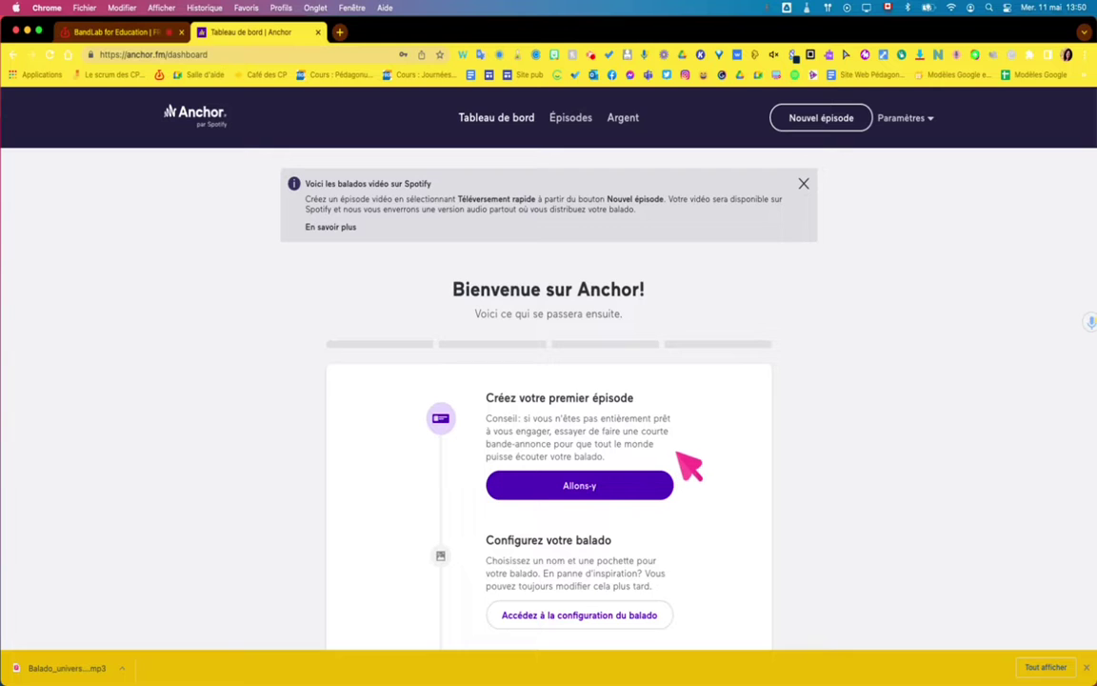
- Create a new episode by quick upload of Balado_univers_social__Equipe_1 (1).mp3 from the Téléchargements folder
{"action": "scroll", "coordinate": [679, 454], "scroll_direction": "down", "scroll_amount": 1}
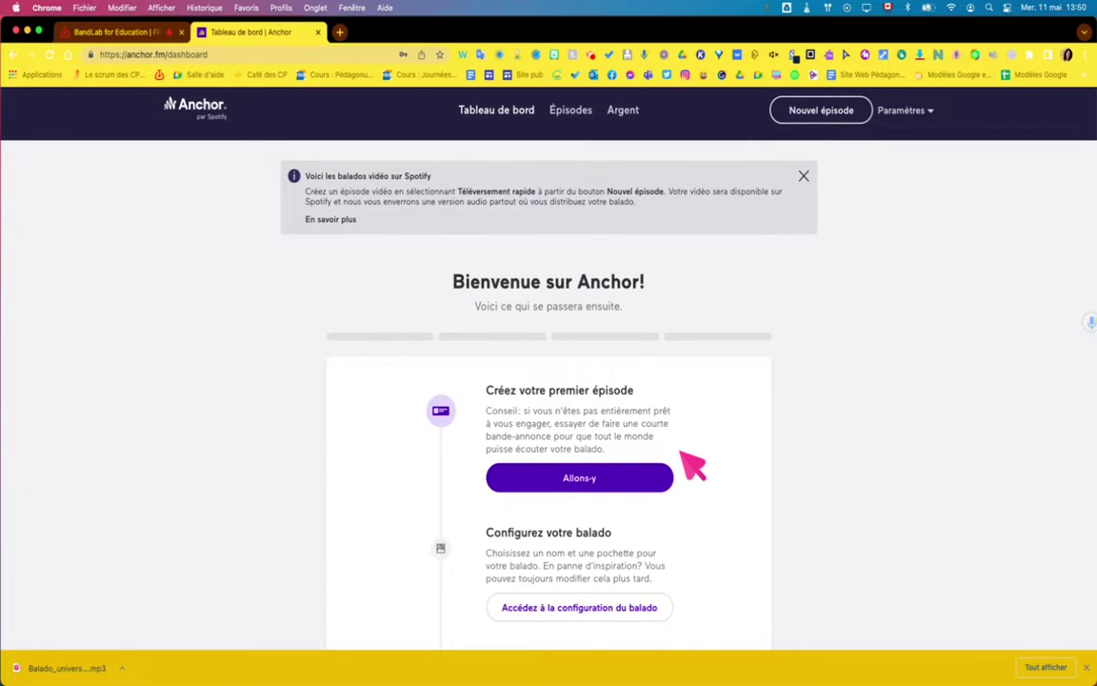
{"action": "scroll", "coordinate": [692, 467], "scroll_direction": "up", "scroll_amount": 1}
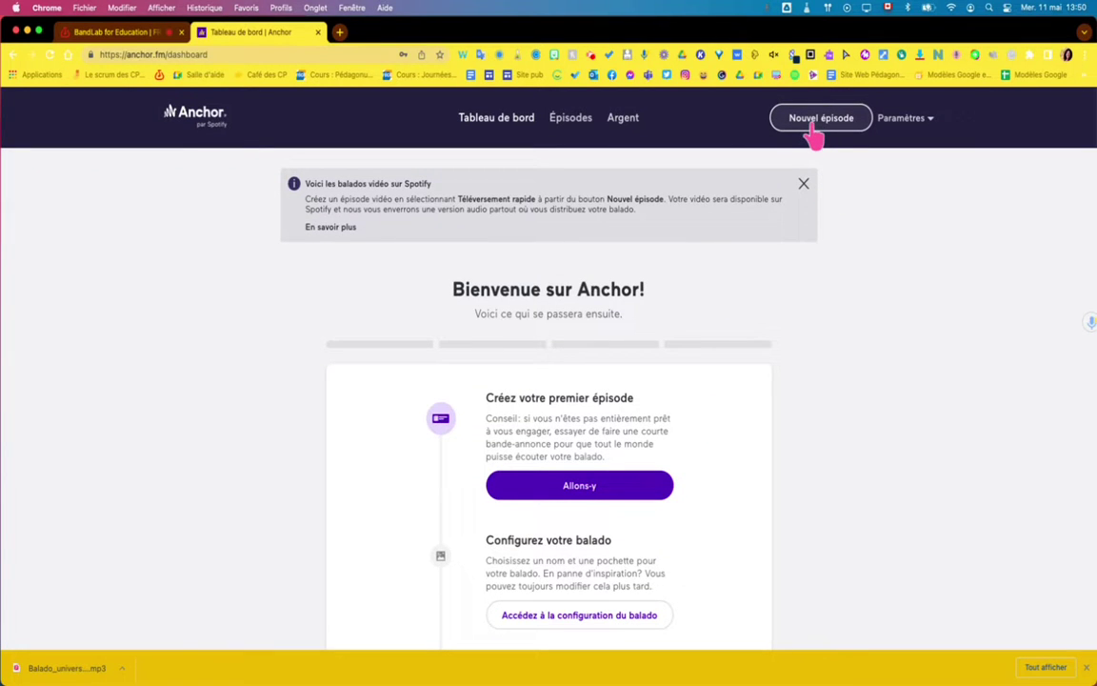
{"action": "left_click", "coordinate": [815, 124]}
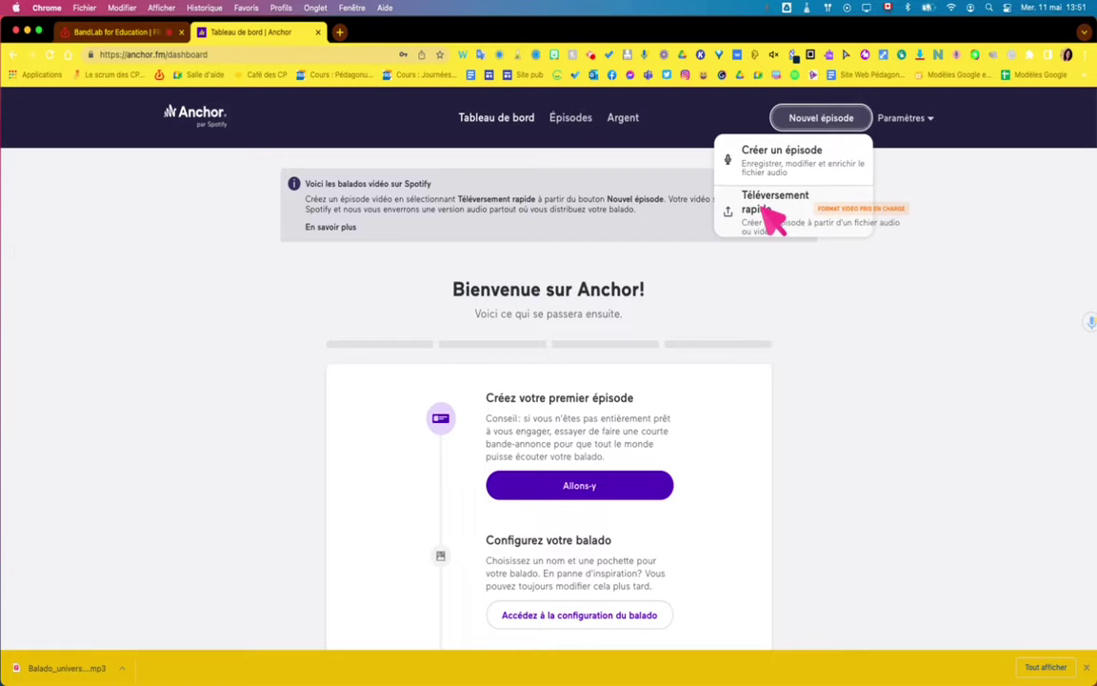
{"action": "left_click", "coordinate": [773, 219]}
{"action": "left_click", "coordinate": [362, 344]}
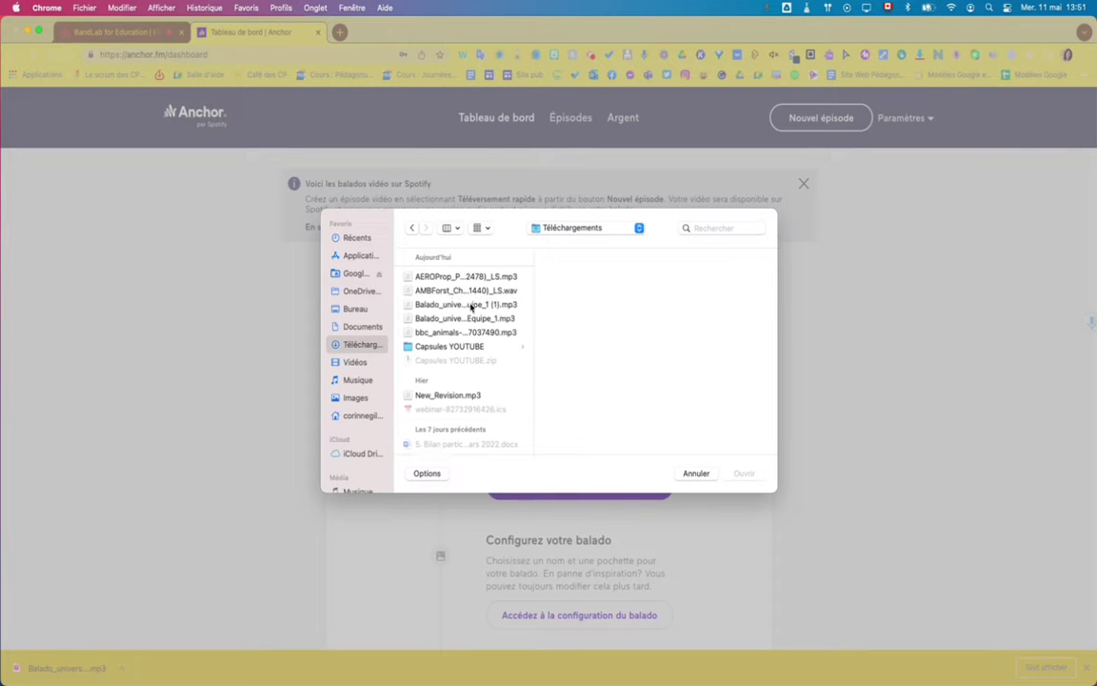
{"action": "left_click", "coordinate": [465, 303]}
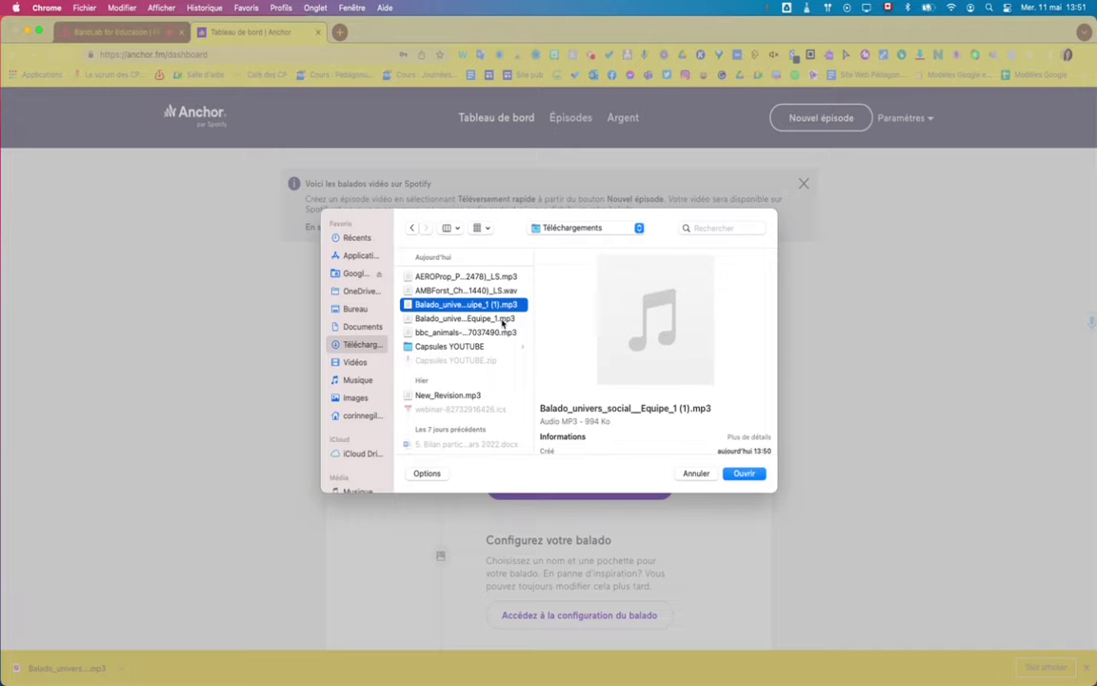
{"action": "mouse_move", "coordinate": [650, 375]}
{"action": "left_click", "coordinate": [752, 475]}
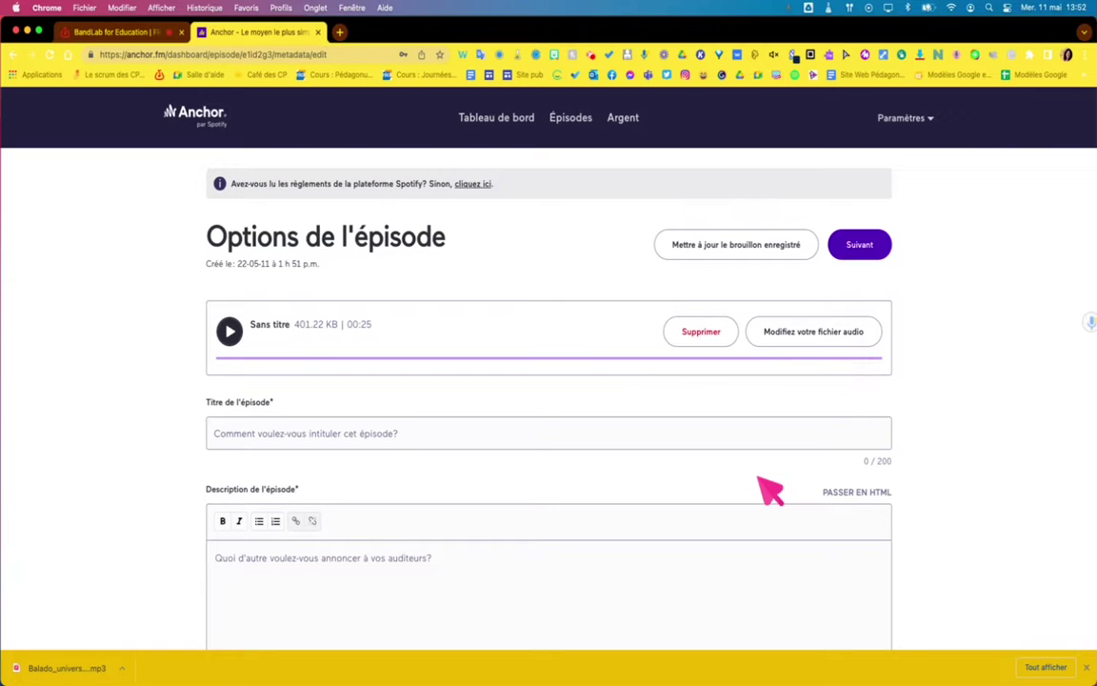
- Title the episode "Balado univers social équipe 1" and enter "Détails de l'épisode" as its description
{"action": "left_click", "coordinate": [416, 440]}
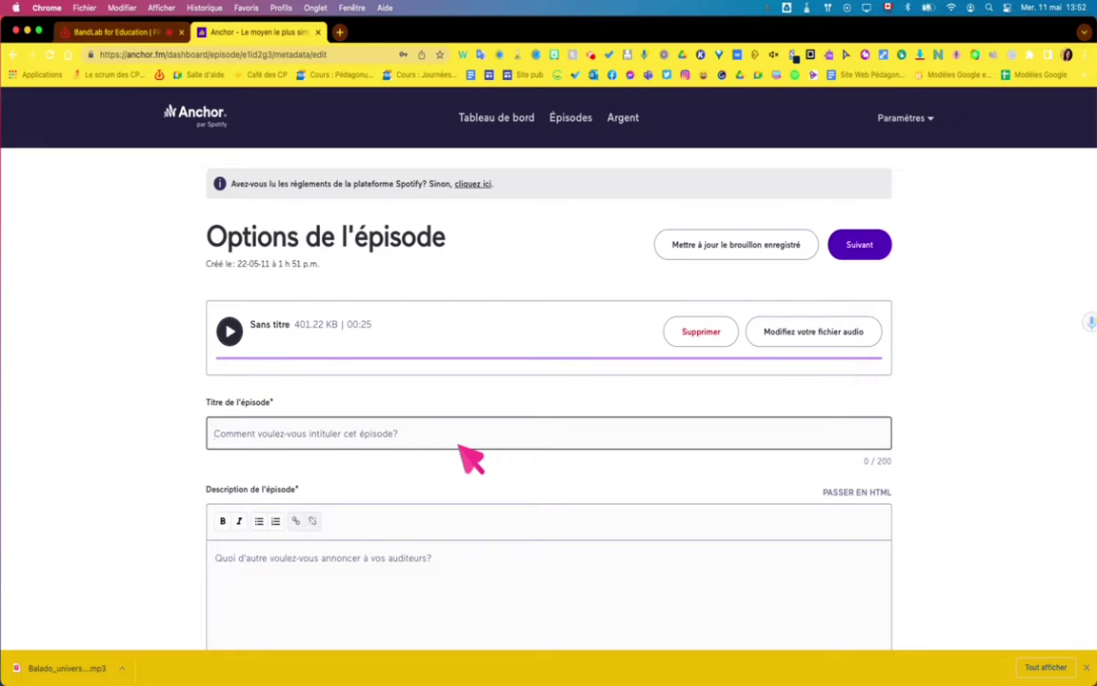
{"action": "type", "text": "Balado"}
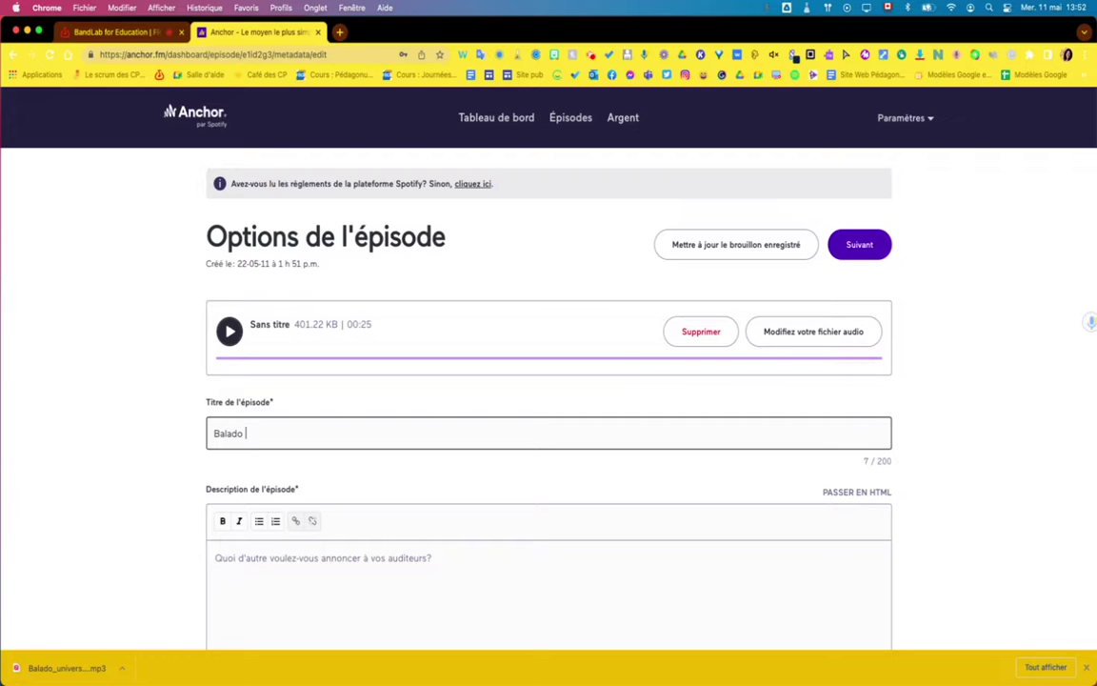
{"action": "type", "text": " univers social équipe 1"}
{"action": "left_click", "coordinate": [425, 564]}
{"action": "scroll", "coordinate": [429, 569], "scroll_direction": "down", "scroll_amount": 2}
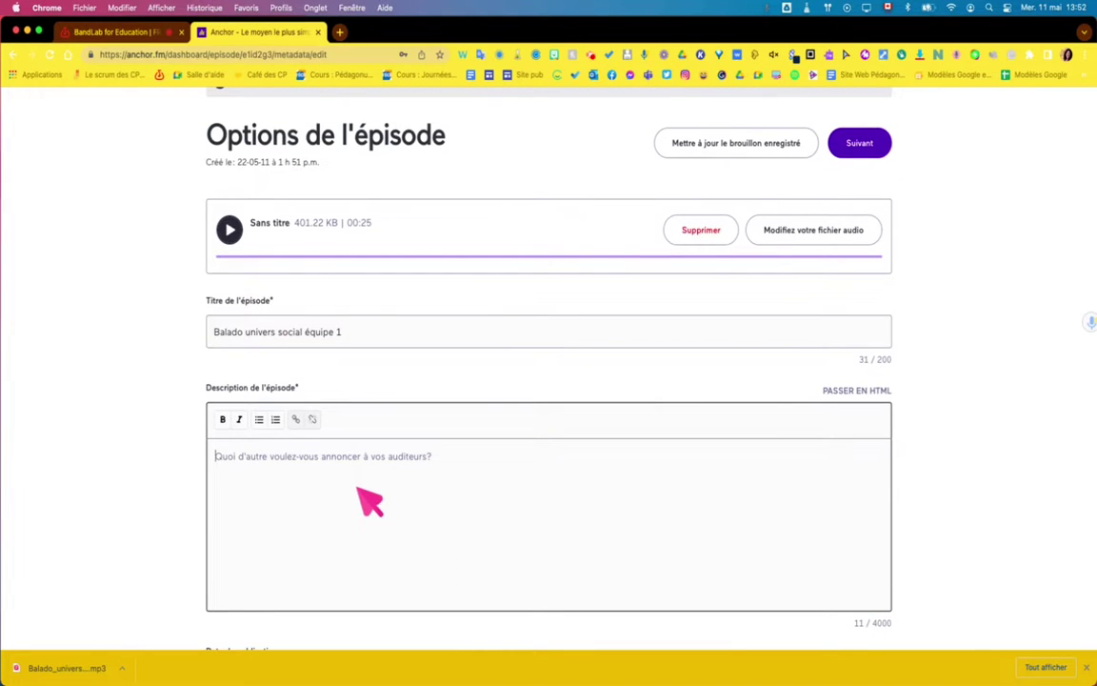
{"action": "type", "text": "Détaisl"}
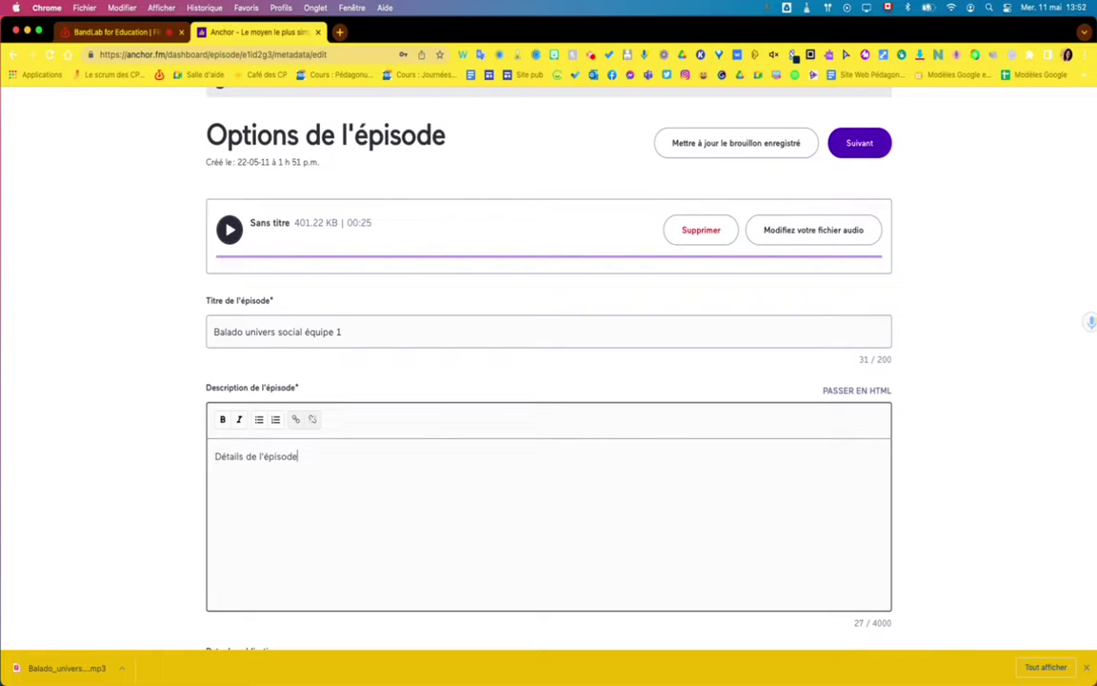
- View the episode's publication date calendar and close it without choosing another date
{"action": "scroll", "coordinate": [653, 571], "scroll_direction": "down", "scroll_amount": 5}
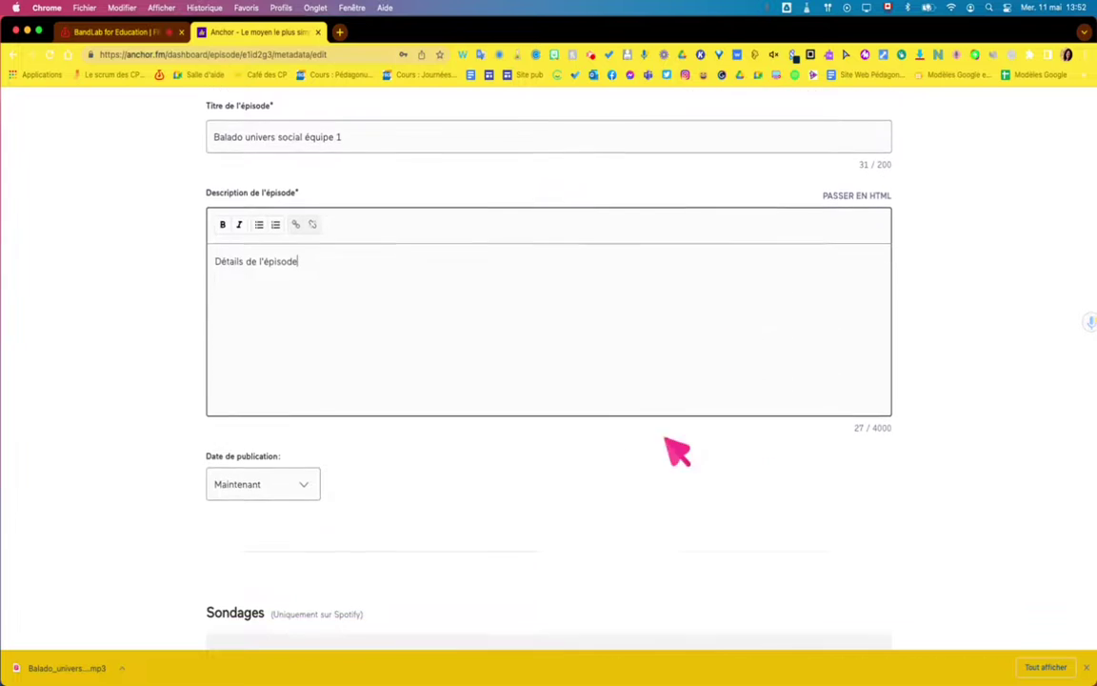
{"action": "scroll", "coordinate": [748, 438], "scroll_direction": "down", "scroll_amount": 2}
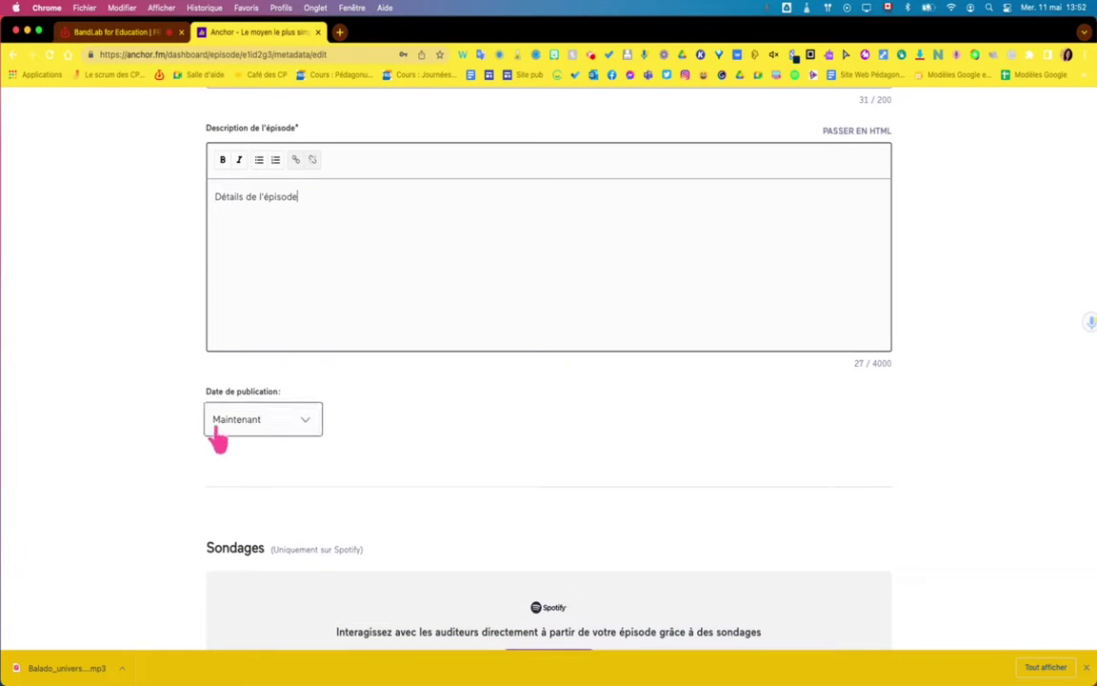
{"action": "scroll", "coordinate": [326, 522], "scroll_direction": "down", "scroll_amount": 2}
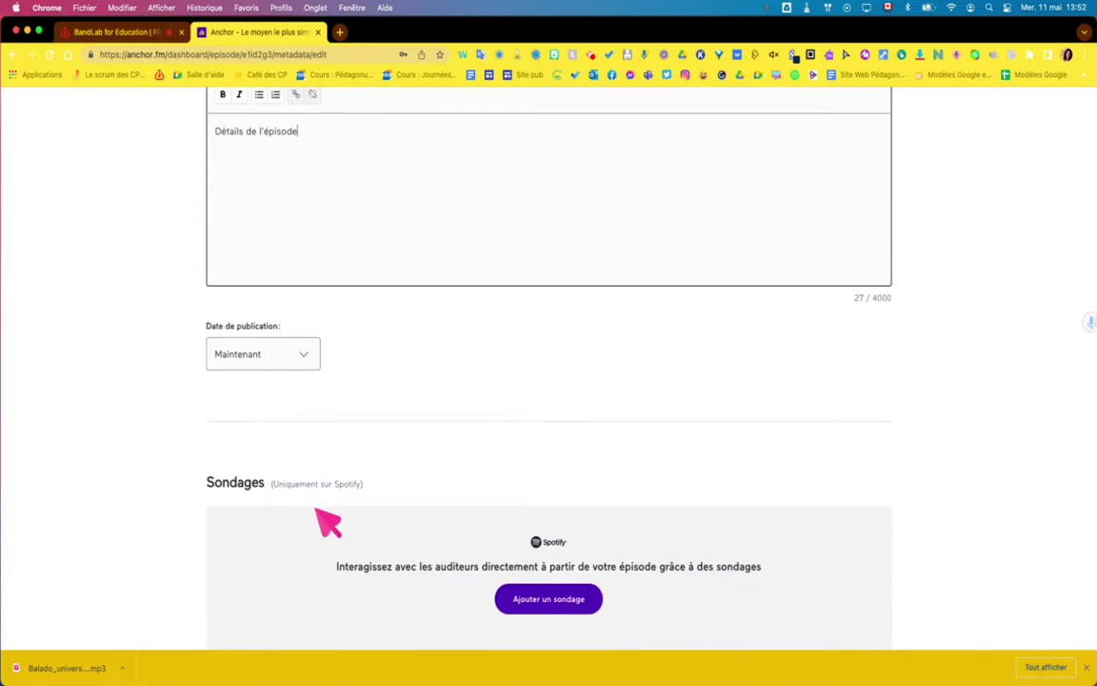
{"action": "left_click", "coordinate": [303, 354]}
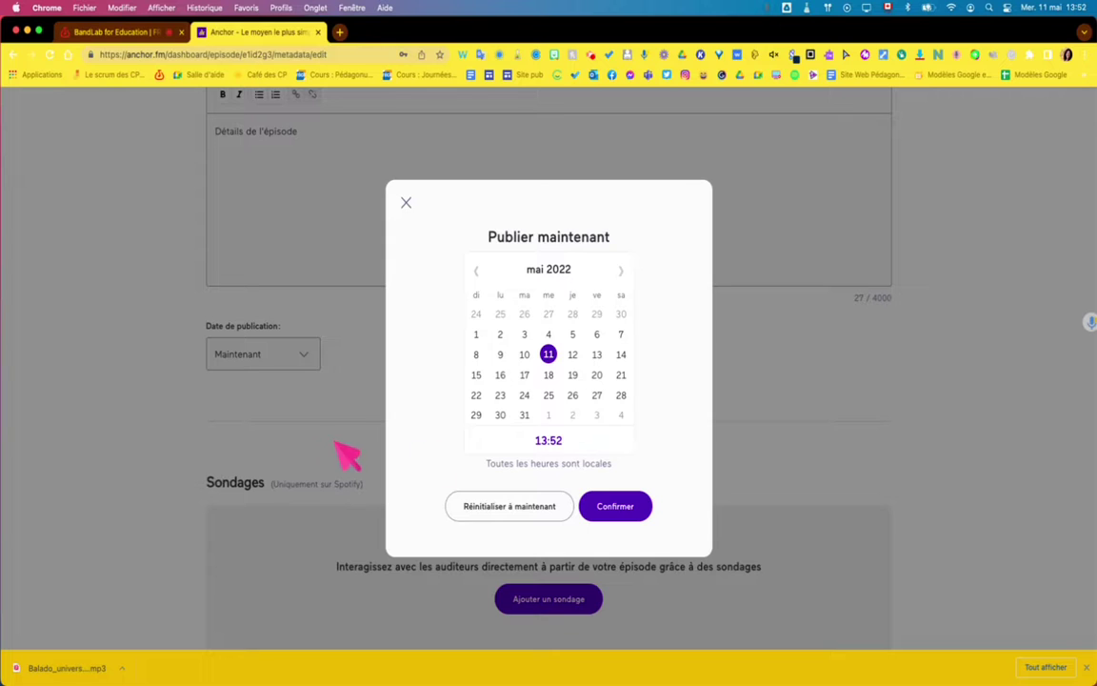
{"action": "left_click", "coordinate": [406, 202]}
- Examine the new poll form, trying the Choix multiple and Choix unique types, and close it without adding a poll
{"action": "scroll", "coordinate": [666, 472], "scroll_direction": "down", "scroll_amount": 2}
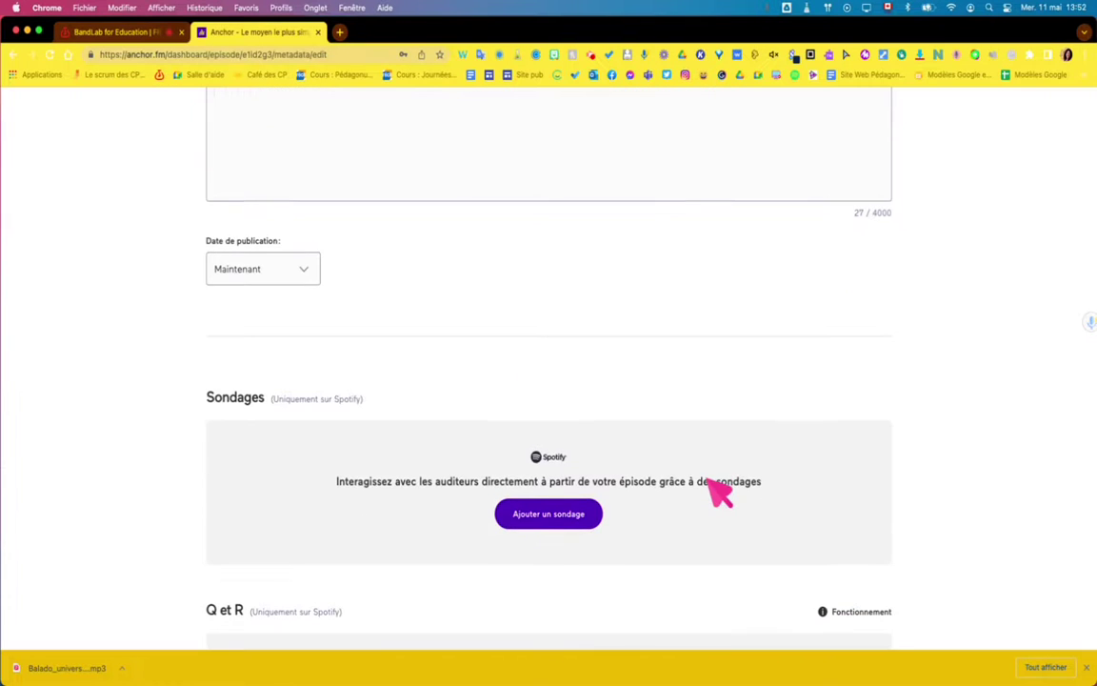
{"action": "scroll", "coordinate": [719, 493], "scroll_direction": "down", "scroll_amount": 2}
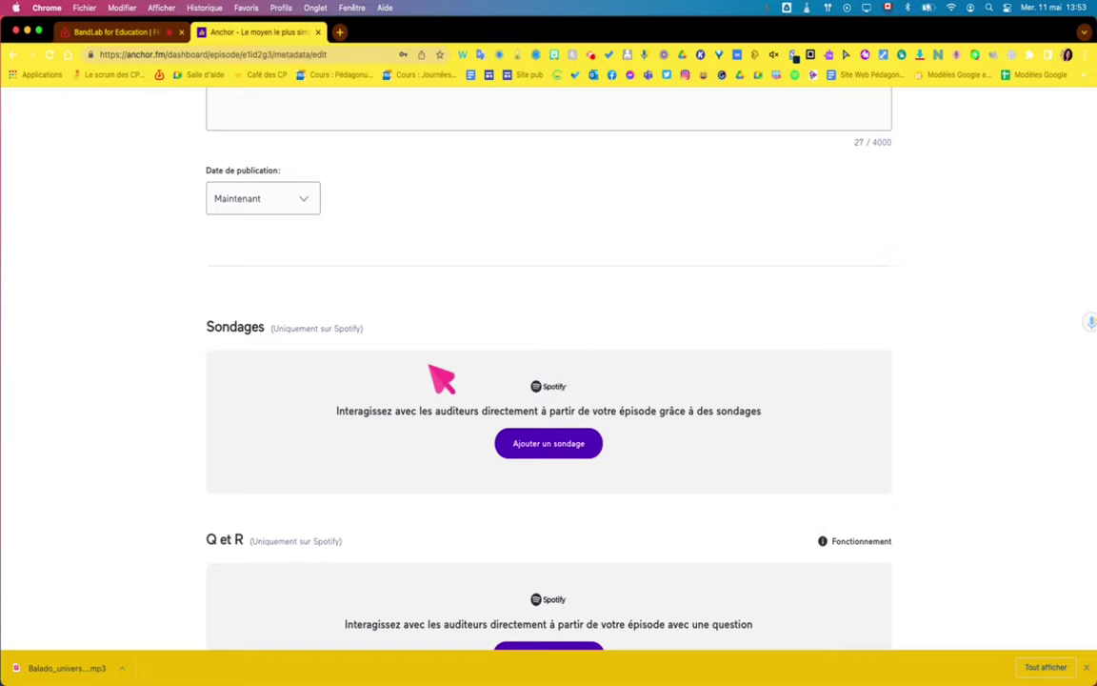
{"action": "left_click", "coordinate": [536, 448]}
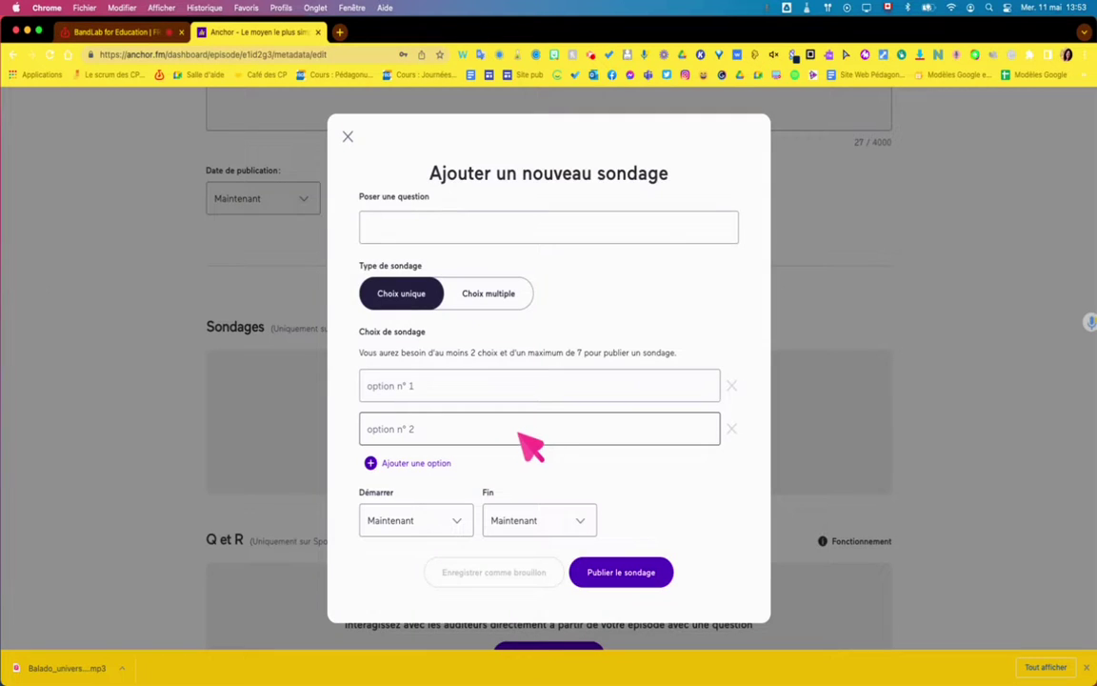
{"action": "left_click", "coordinate": [454, 295]}
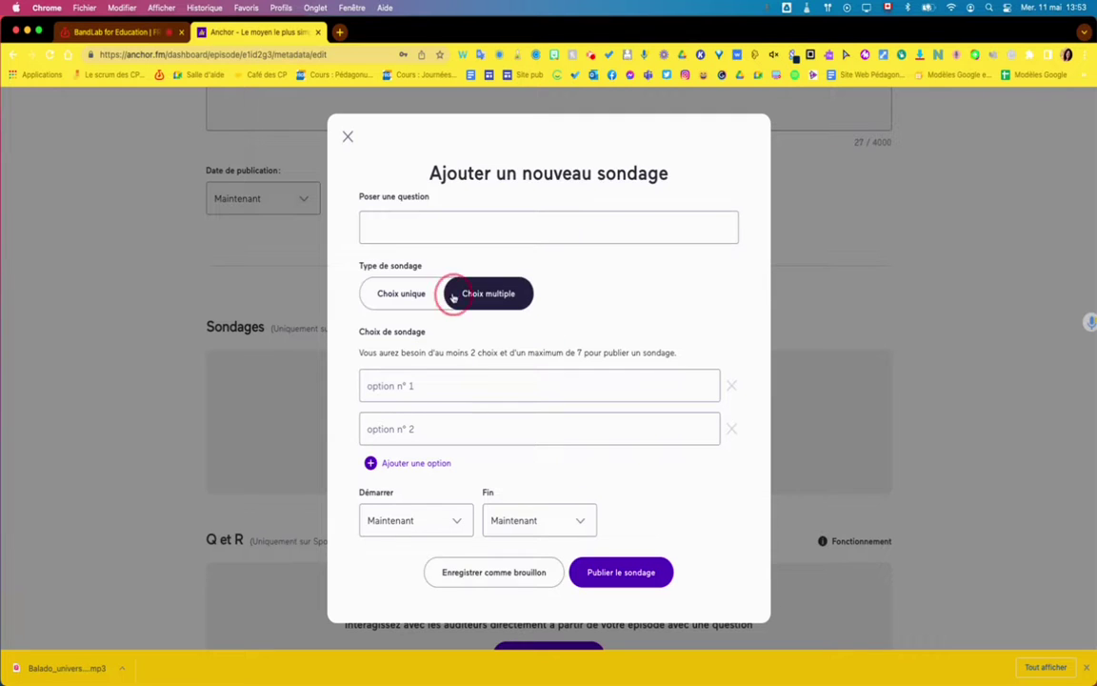
{"action": "left_click", "coordinate": [433, 296]}
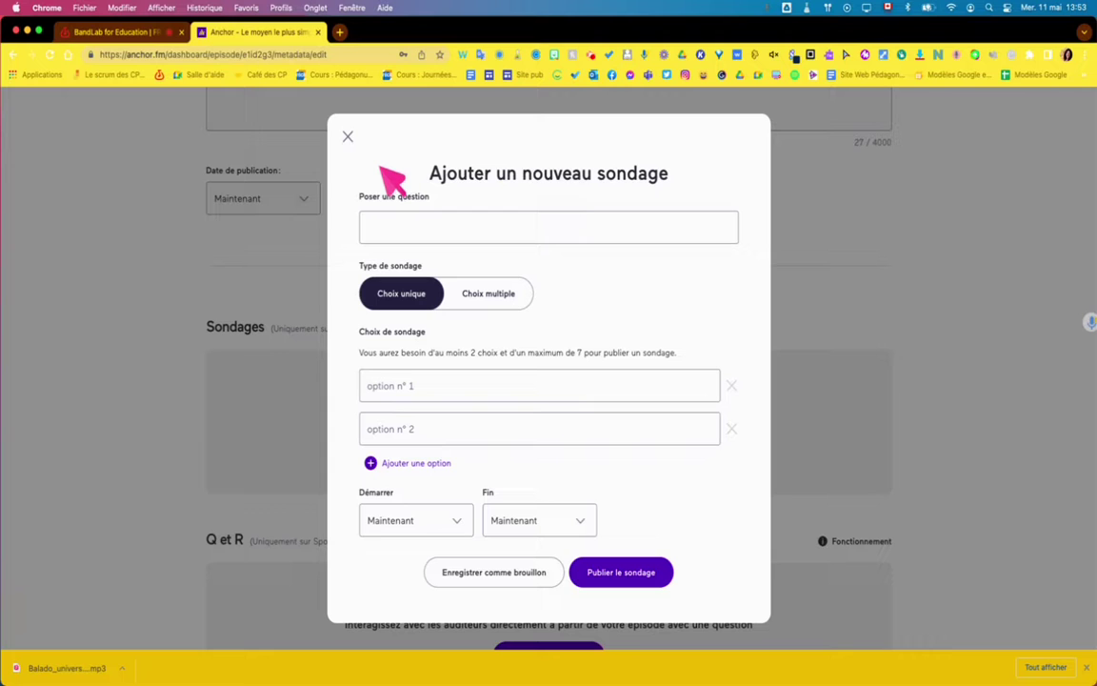
{"action": "left_click", "coordinate": [348, 137]}
- View the form for adding a listener question in the Q et R section and close it without publishing
{"action": "scroll", "coordinate": [460, 375], "scroll_direction": "down", "scroll_amount": 4}
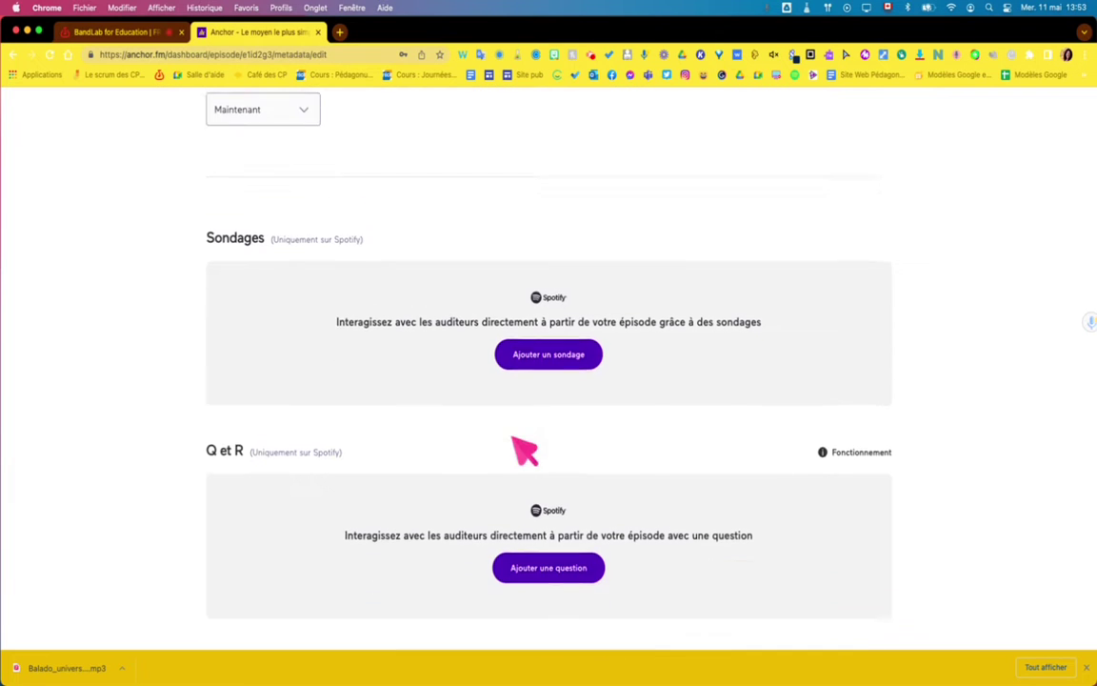
{"action": "left_click", "coordinate": [569, 480]}
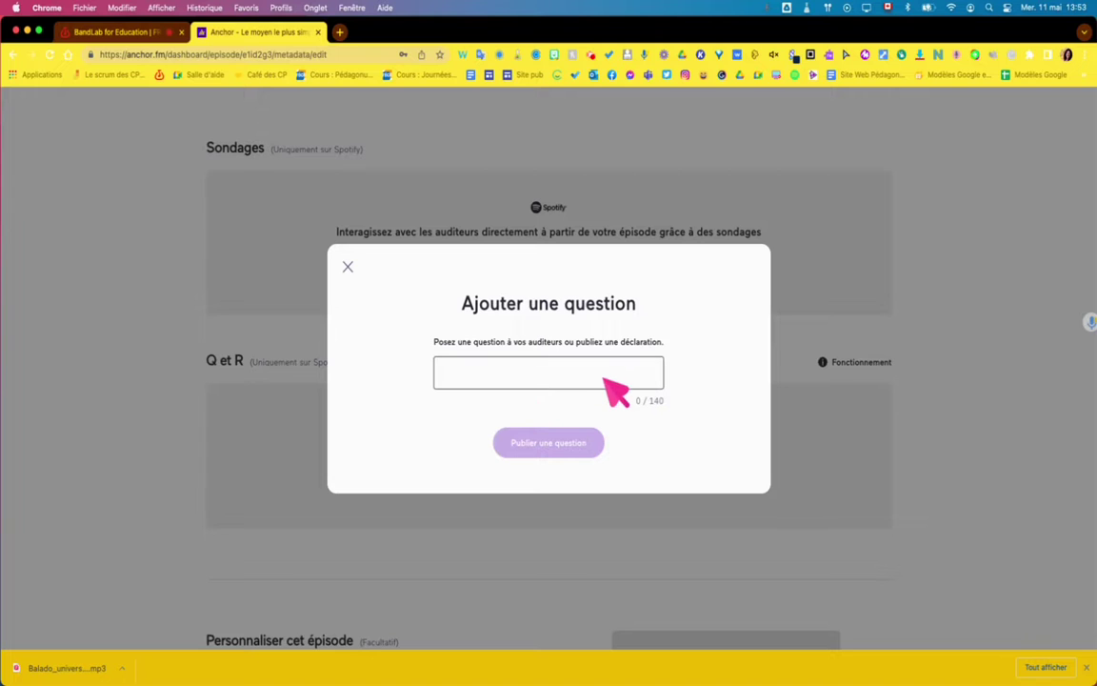
{"action": "left_click", "coordinate": [348, 267]}
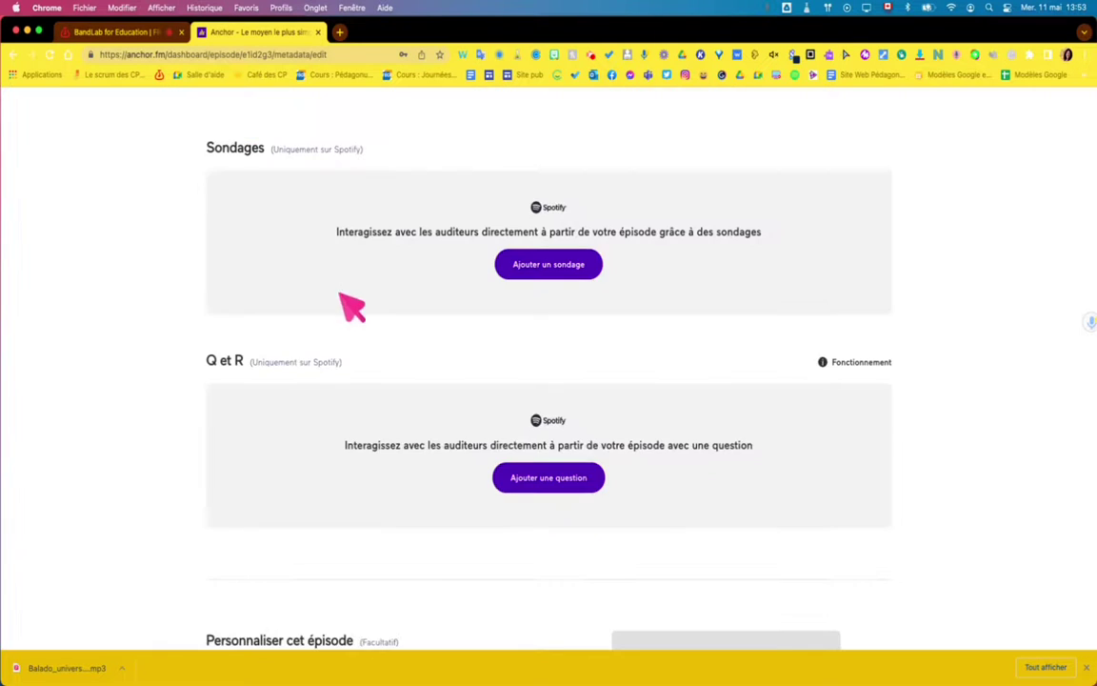
- Set both the season number and the episode number to 1 in the episode's optional customization
{"action": "scroll", "coordinate": [346, 324], "scroll_direction": "down", "scroll_amount": 3}
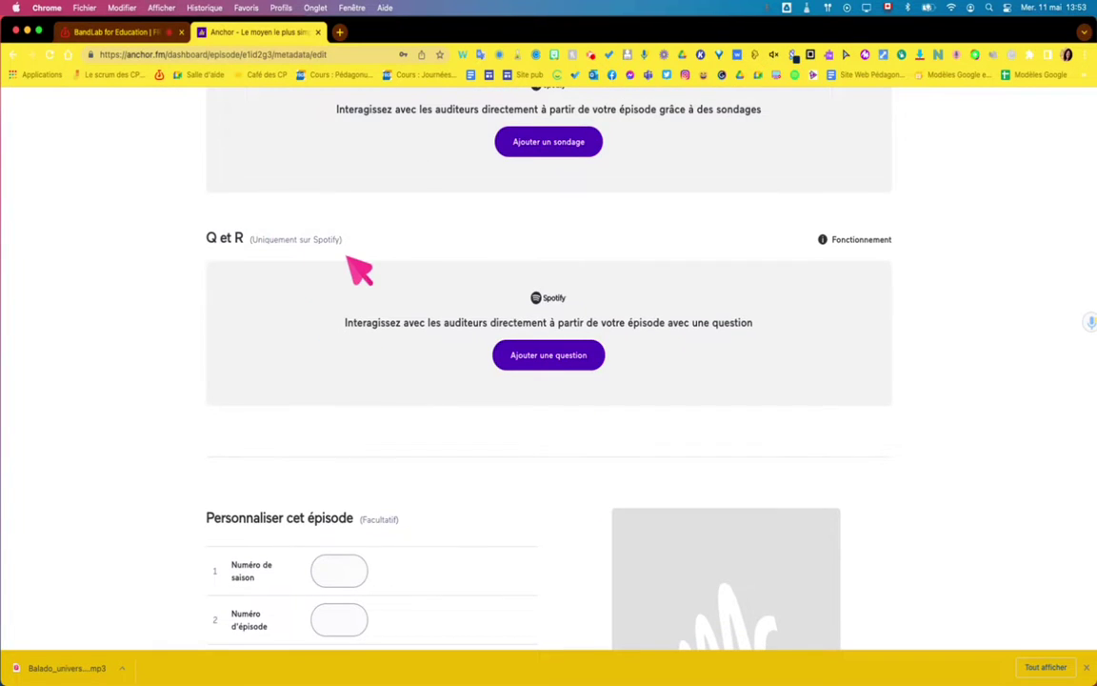
{"action": "scroll", "coordinate": [358, 272], "scroll_direction": "down", "scroll_amount": 5}
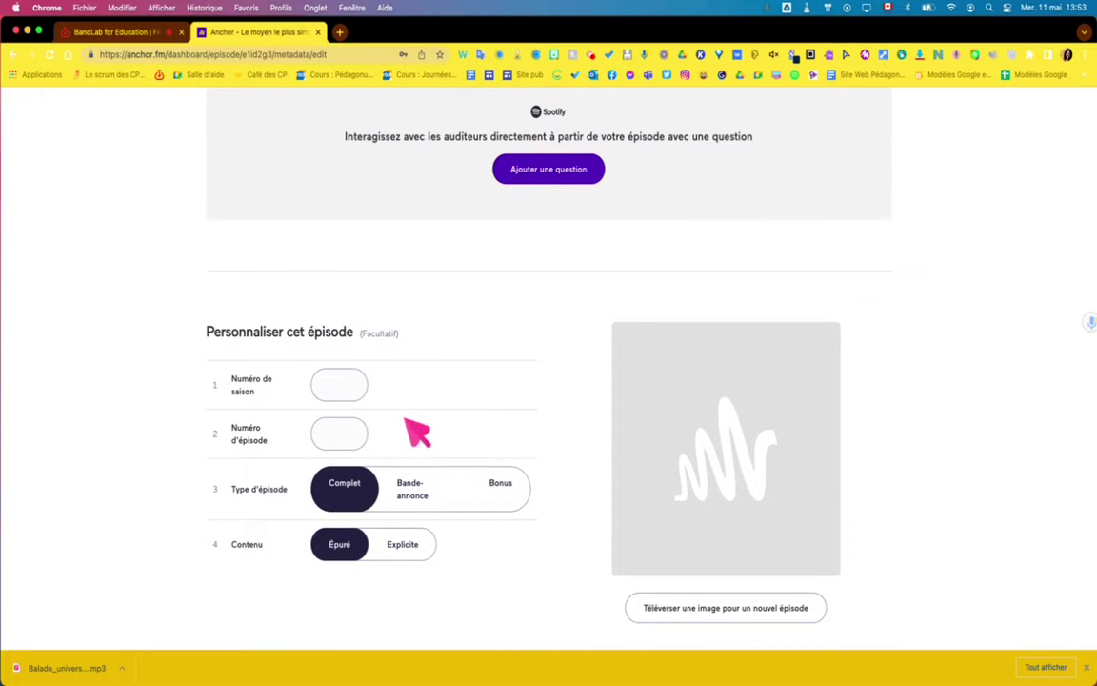
{"action": "left_click", "coordinate": [337, 385]}
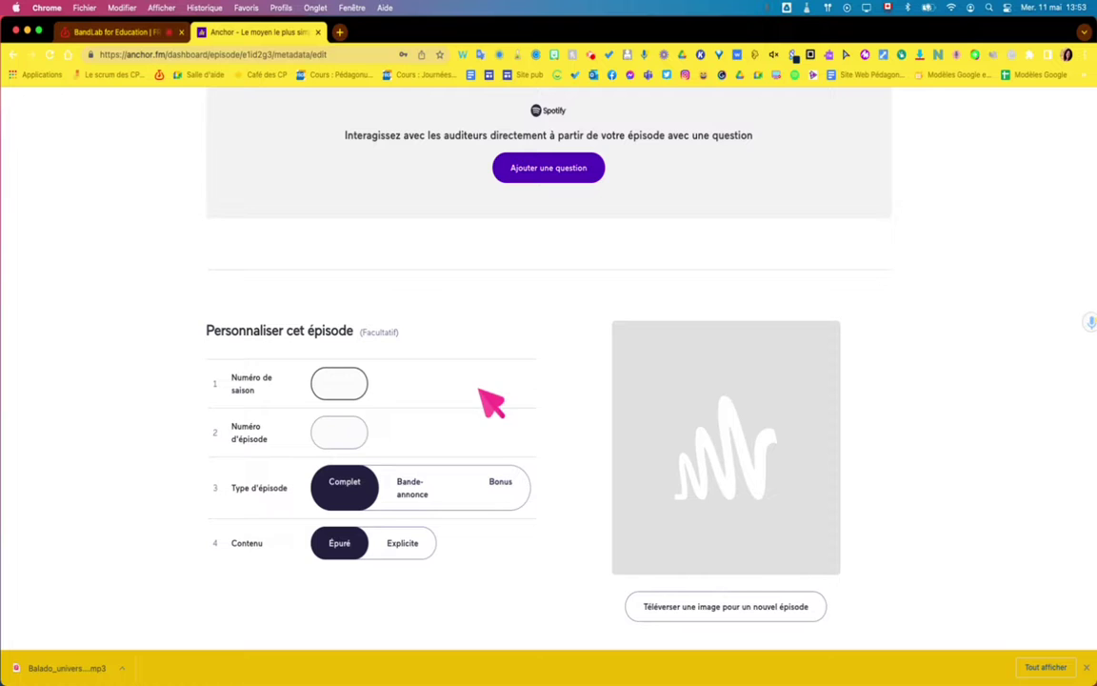
{"action": "type", "text": "1"}
{"action": "left_click", "coordinate": [345, 440]}
{"action": "type", "text": "1"}
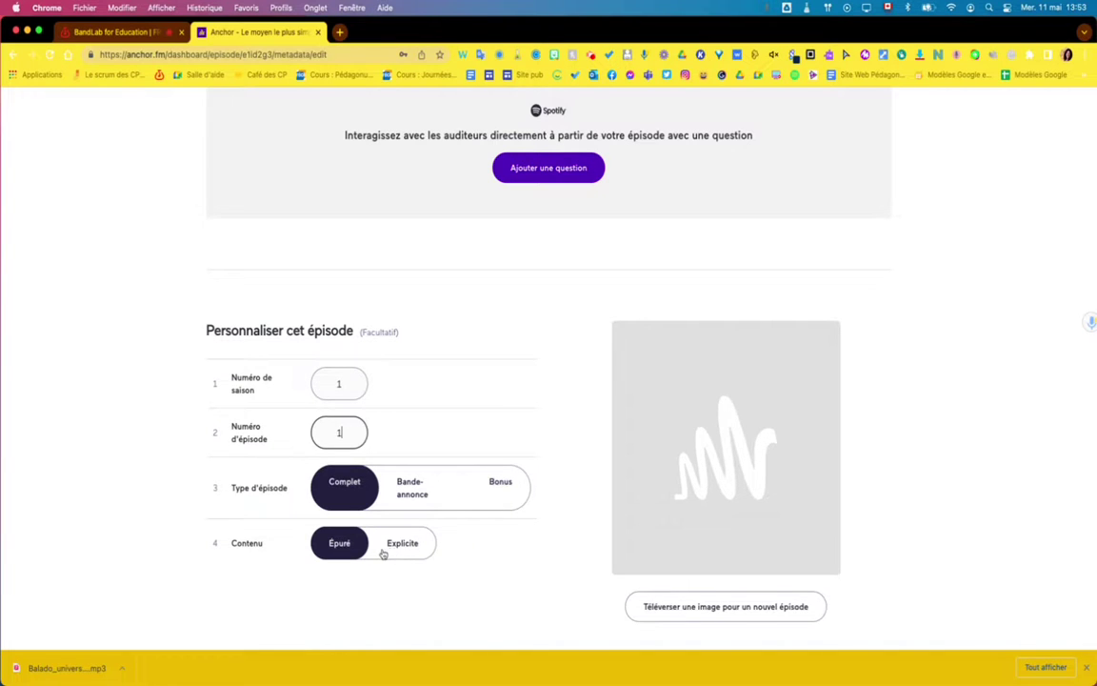
{"action": "scroll", "coordinate": [426, 580], "scroll_direction": "down", "scroll_amount": 2}
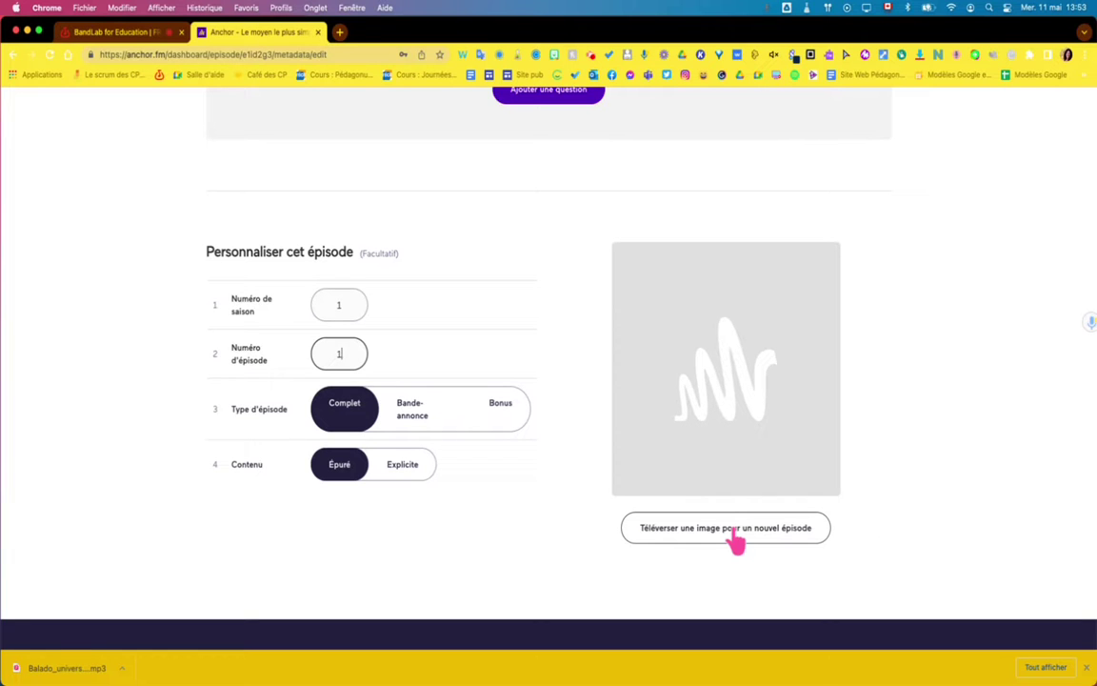
- Upload 4.png from the Capsules YOUTUBE folder as the episode's image
{"action": "left_click", "coordinate": [742, 539]}
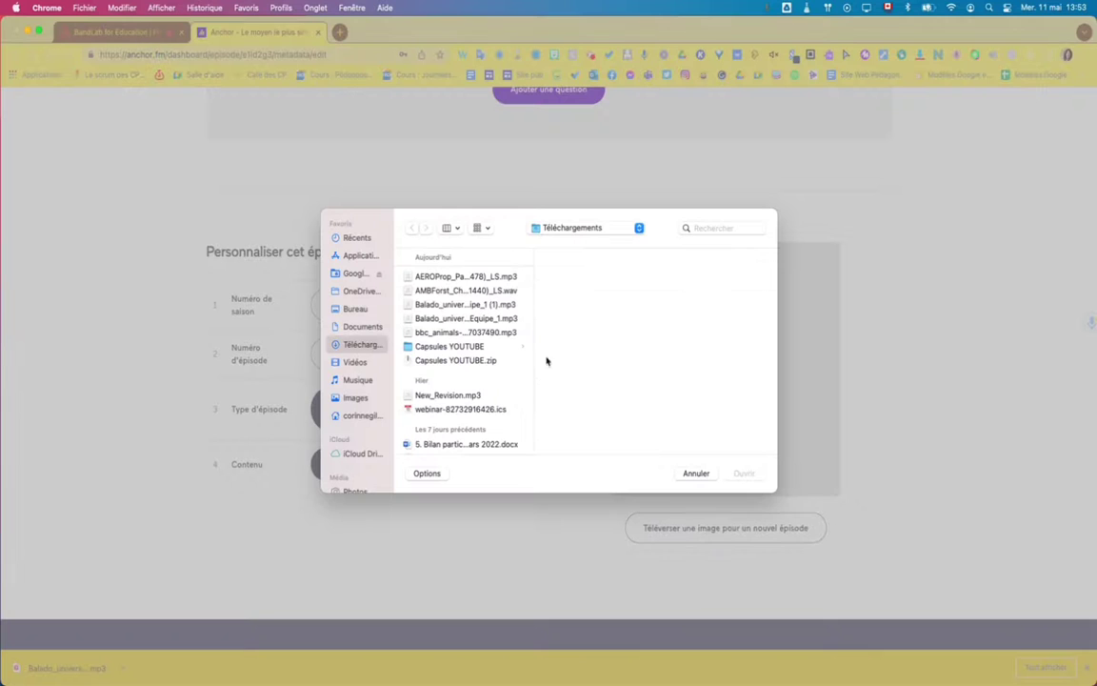
{"action": "left_click", "coordinate": [512, 346]}
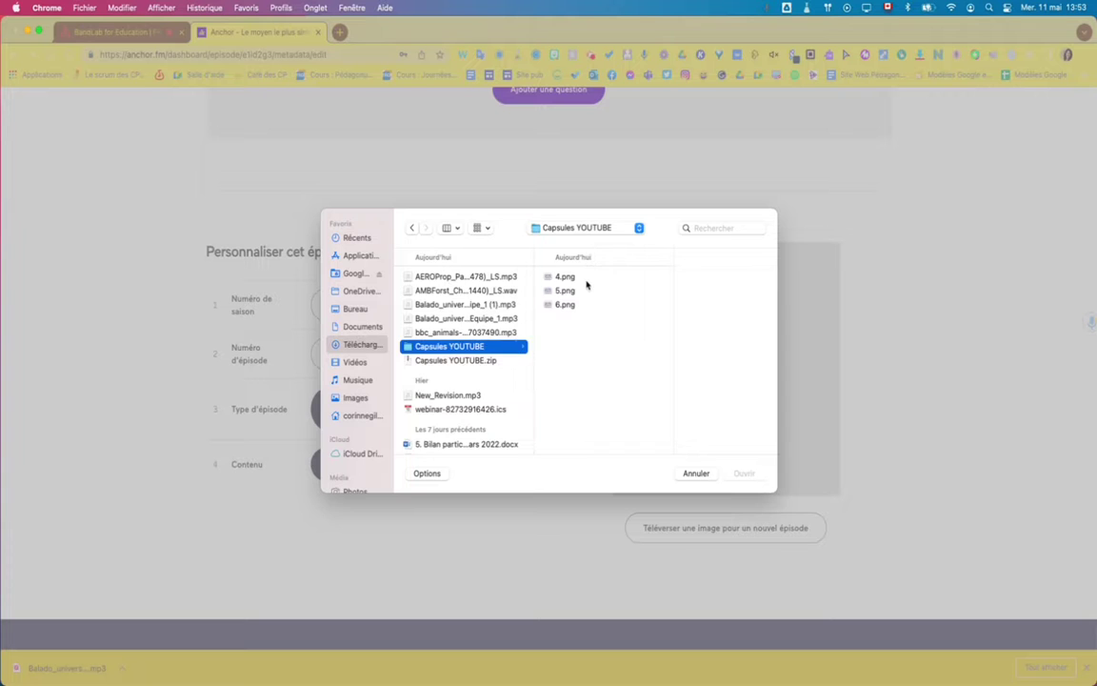
{"action": "left_click", "coordinate": [583, 278]}
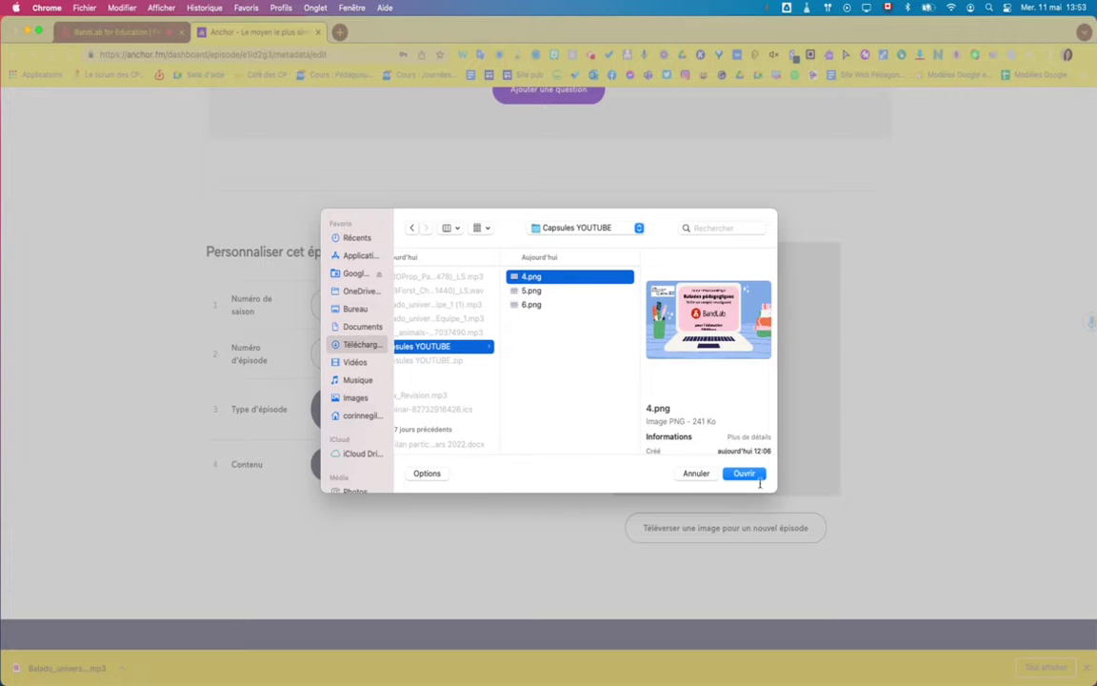
{"action": "left_click", "coordinate": [757, 476]}
{"action": "left_click", "coordinate": [590, 543]}
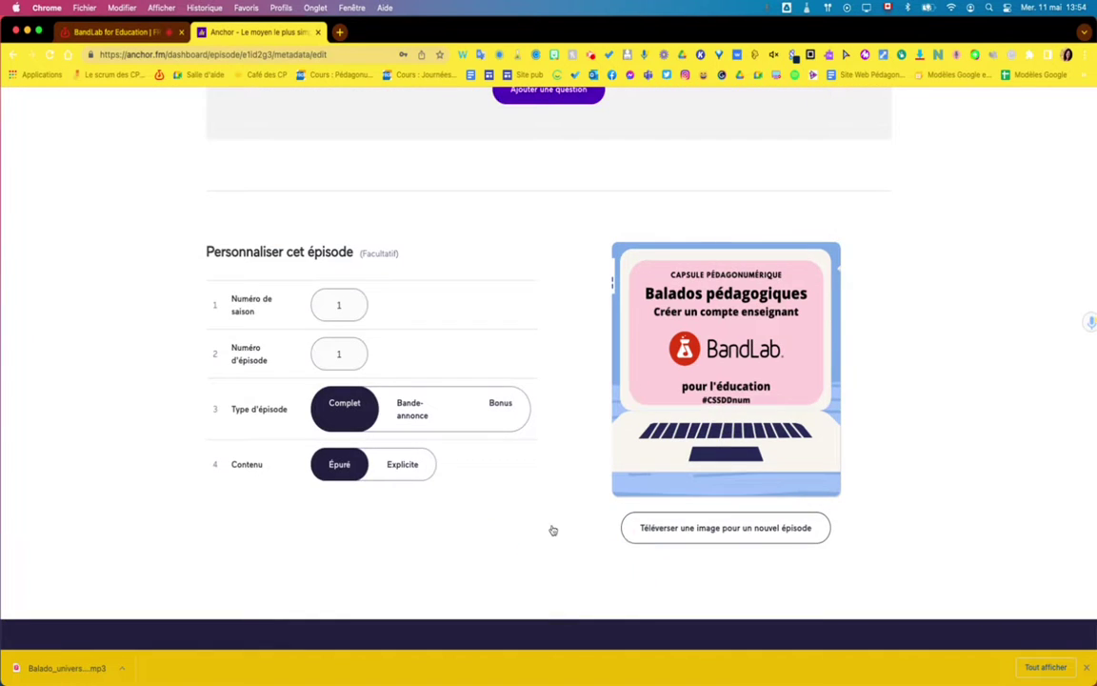
- Proceed to the podcast setup and title the podcast "Balados des élèves de la classe de" followed by the teacher's name
{"action": "scroll", "coordinate": [482, 519], "scroll_direction": "down", "scroll_amount": 2}
{"action": "scroll", "coordinate": [483, 519], "scroll_direction": "up", "scroll_amount": 10}
{"action": "scroll", "coordinate": [483, 519], "scroll_direction": "up", "scroll_amount": 5}
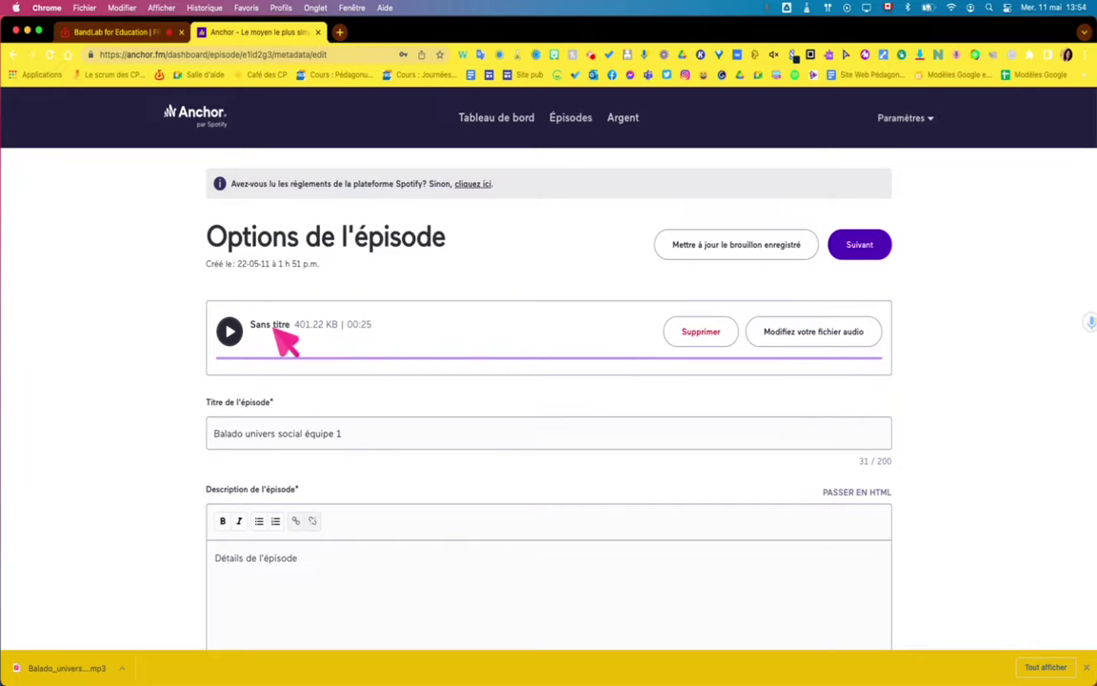
{"action": "left_click", "coordinate": [866, 245]}
{"action": "left_click", "coordinate": [433, 256]}
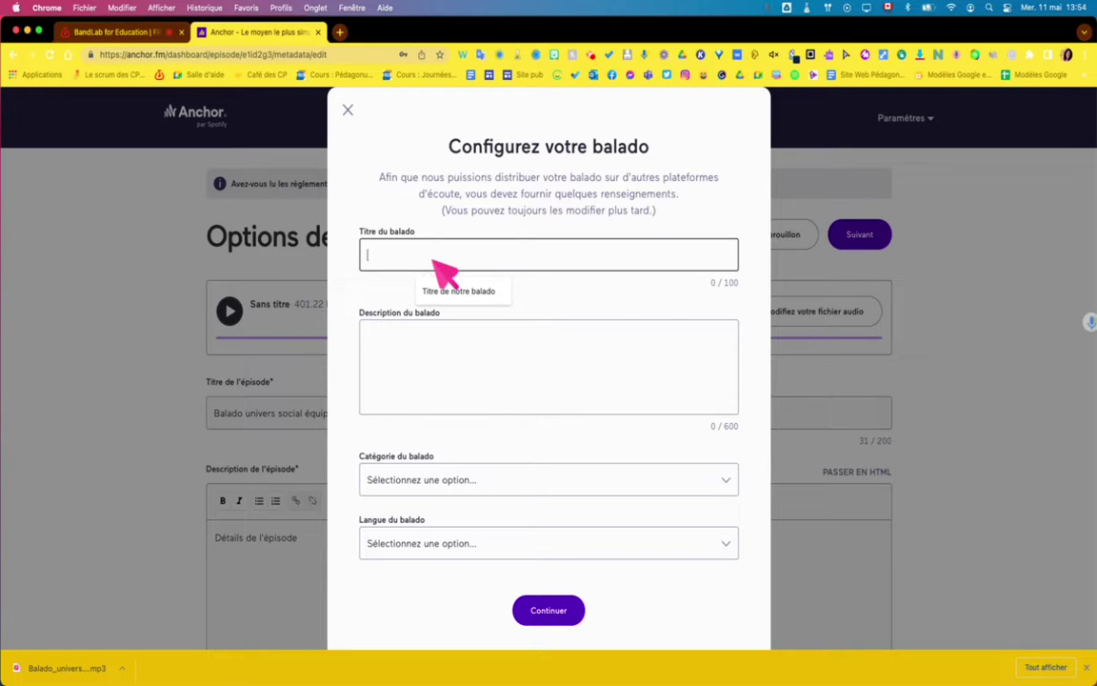
{"action": "type", "text": "Classe "}
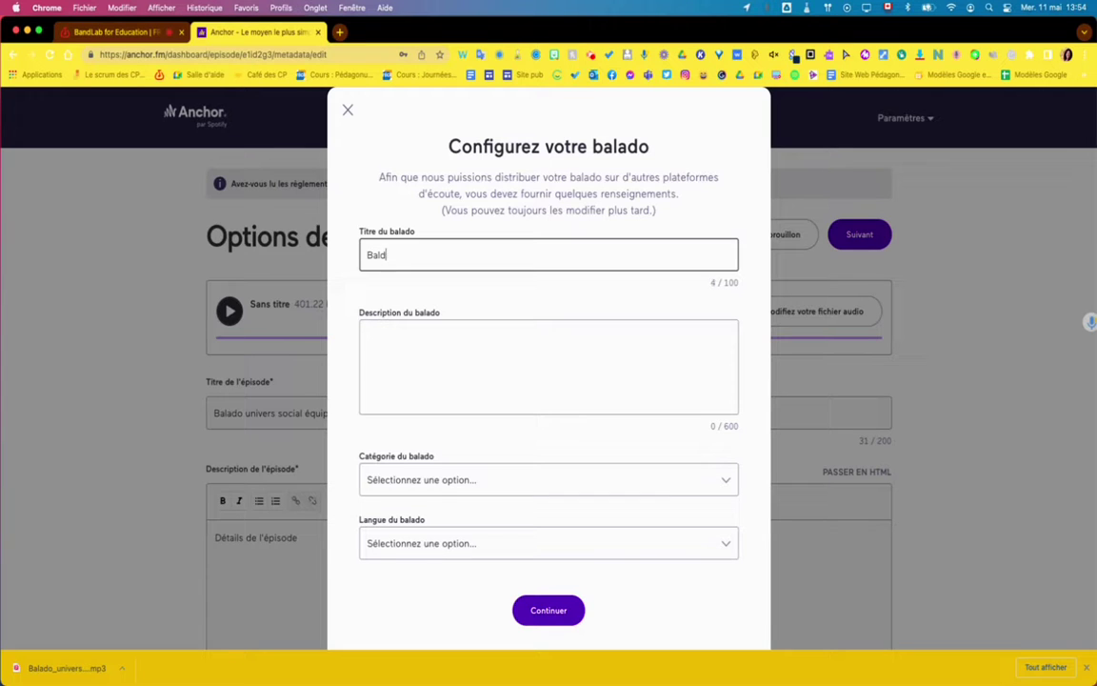
{"action": "type", "text": "es élèves de l"}
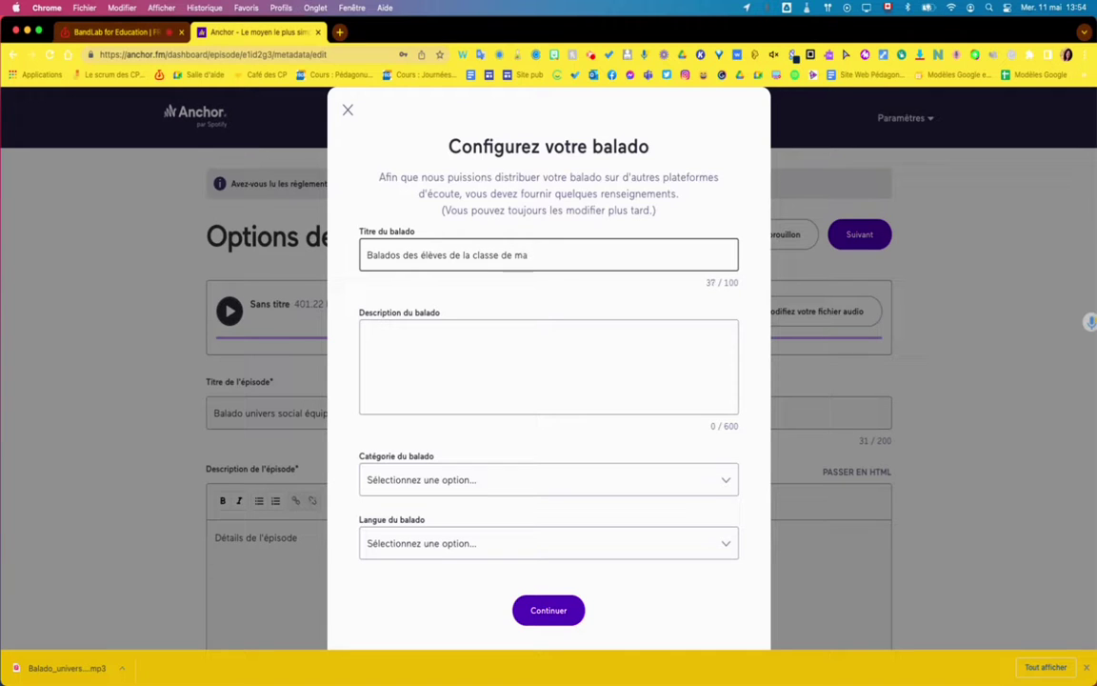
{"action": "type", "text": "a classe de Madame Corinne"}
- Enter the podcast description "Productions des élèves de la classe de" followed by the teacher's name
{"action": "left_click", "coordinate": [458, 342]}
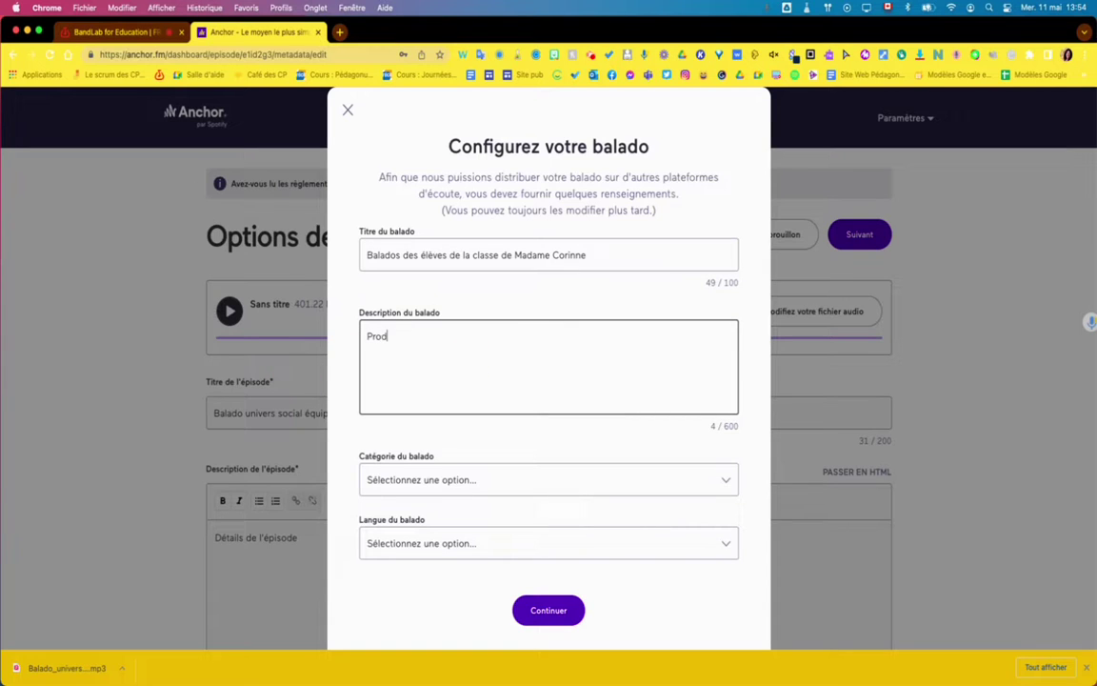
{"action": "type", "text": "Productions des élèves de la classe de m"}
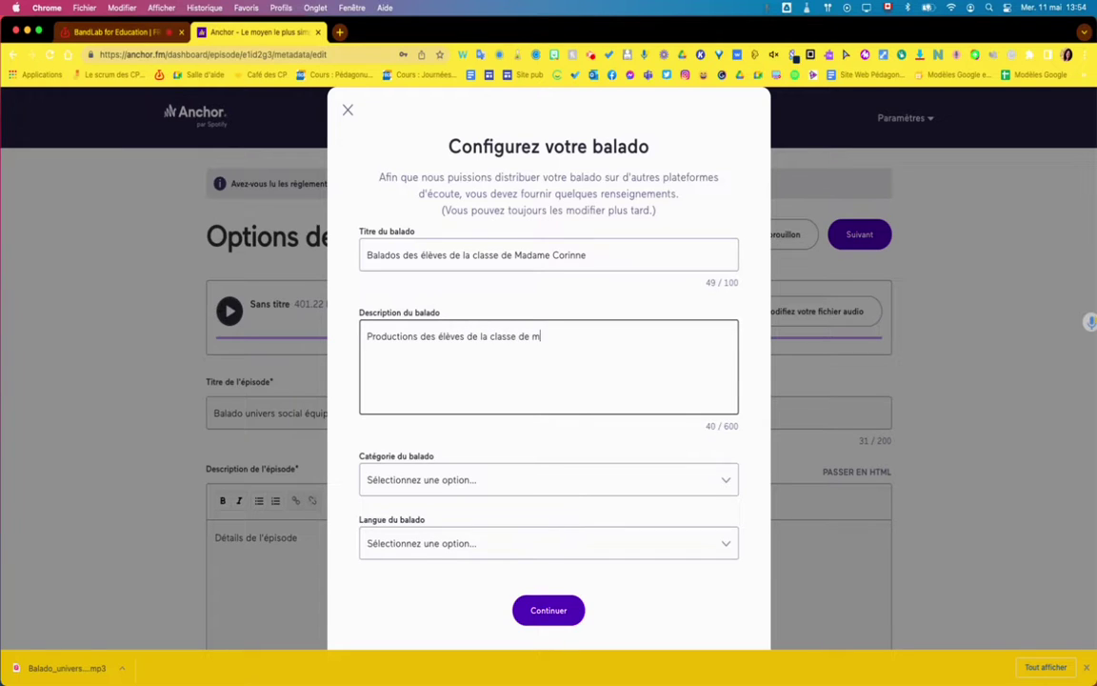
{"action": "type", "text": "orinne"}
- Set the podcast category to Éducation and its language to Français, and continue to the cover selection
{"action": "left_click", "coordinate": [607, 481]}
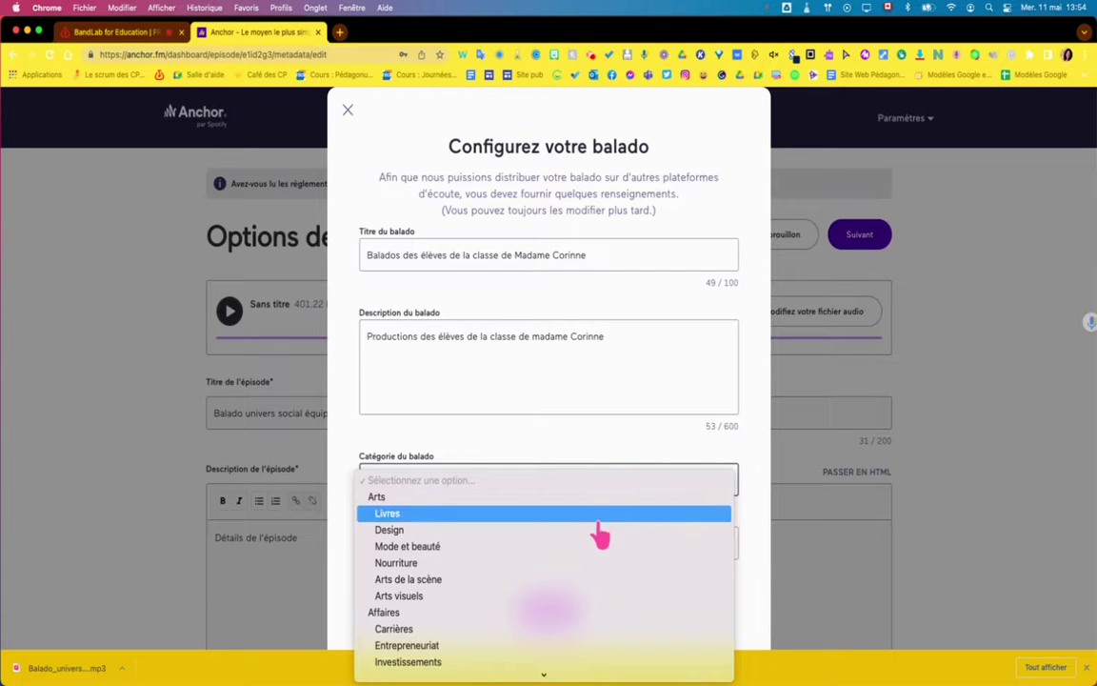
{"action": "left_click", "coordinate": [536, 421]}
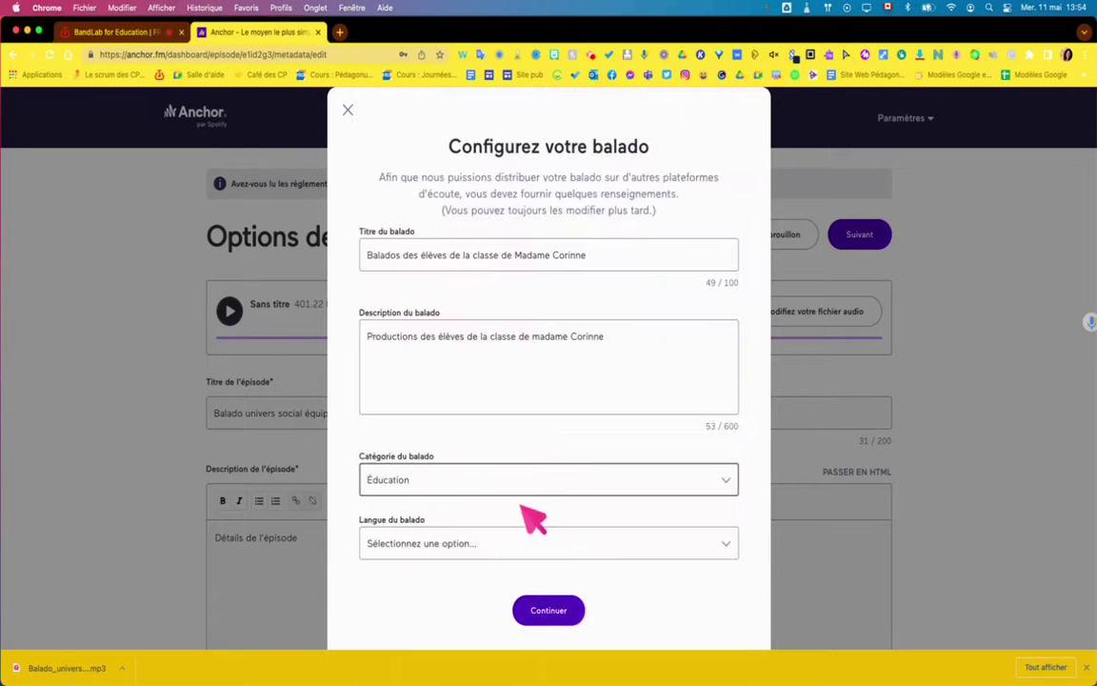
{"action": "left_click", "coordinate": [554, 556]}
{"action": "scroll", "coordinate": [549, 571], "scroll_direction": "down", "scroll_amount": 10}
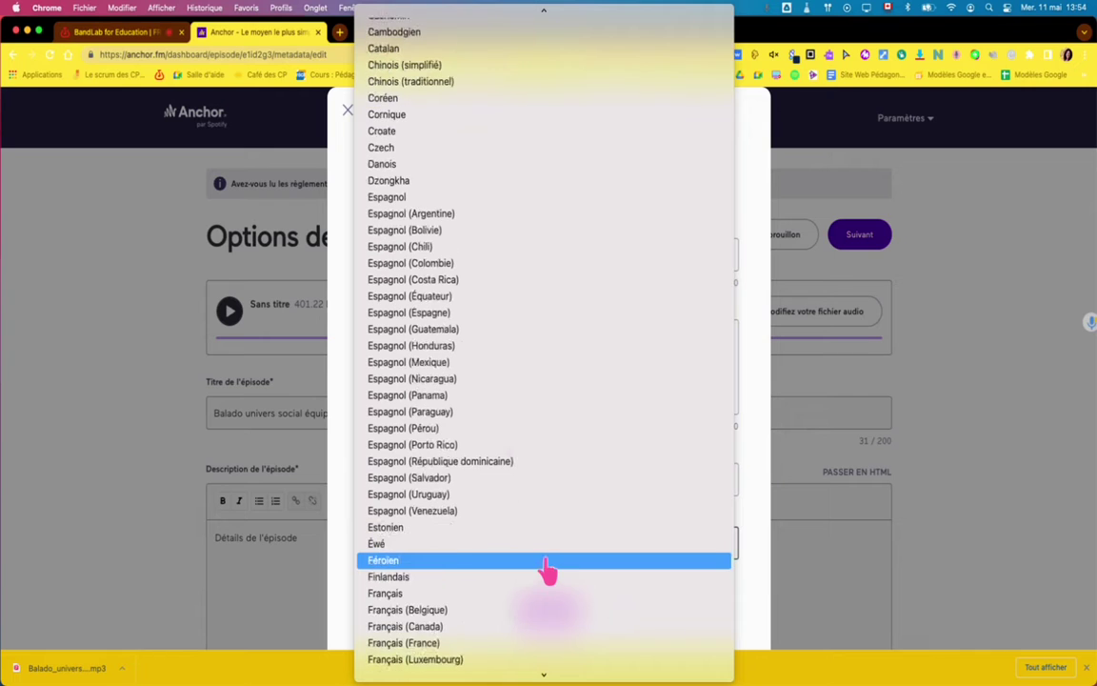
{"action": "left_click", "coordinate": [539, 596]}
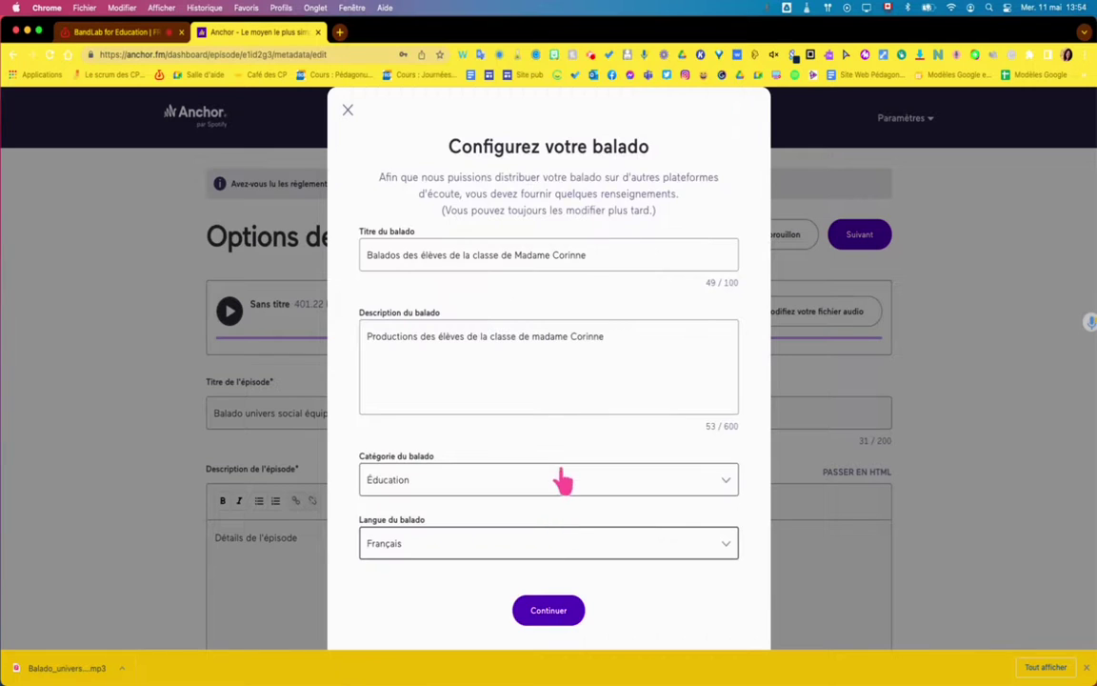
{"action": "left_click", "coordinate": [556, 611]}
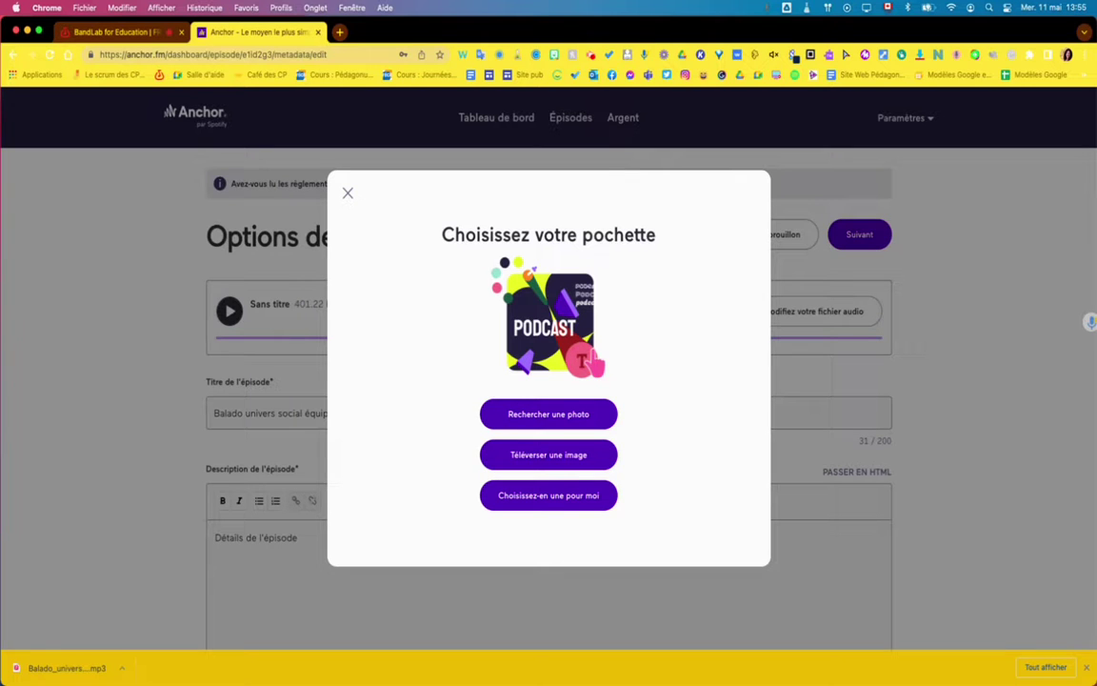
- Search the cover photos for "classe" and use the picture of people seated in a classroom as the podcast cover
{"action": "left_click", "coordinate": [578, 420]}
{"action": "left_click", "coordinate": [651, 295]}
{"action": "type", "text": "classe"}
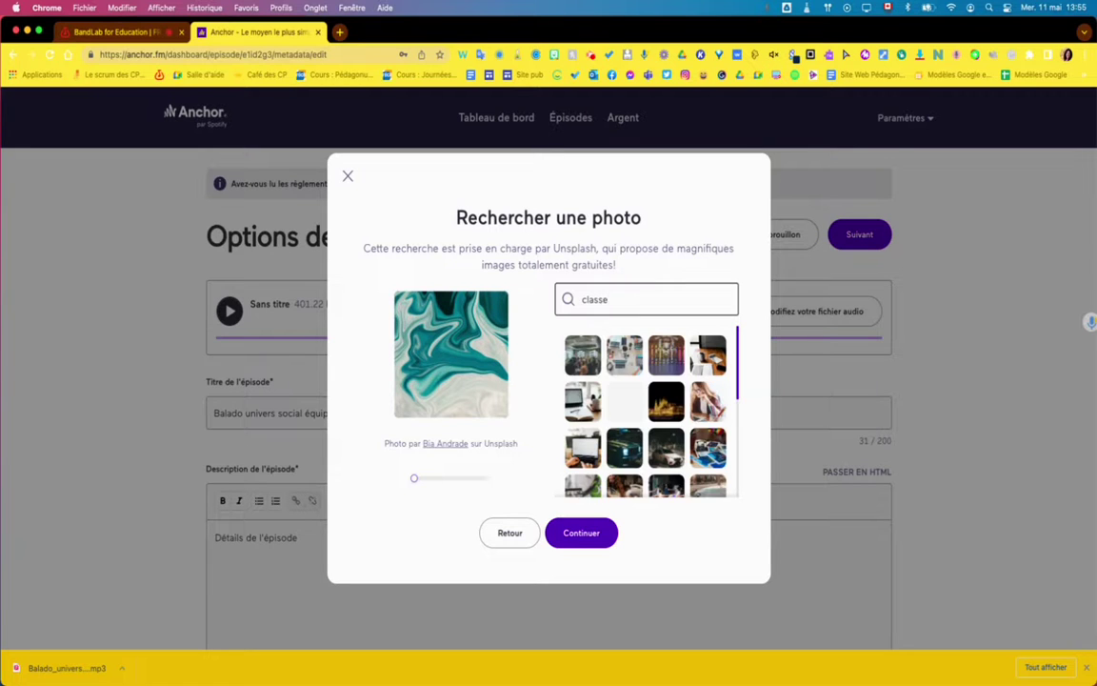
{"action": "left_click", "coordinate": [584, 402]}
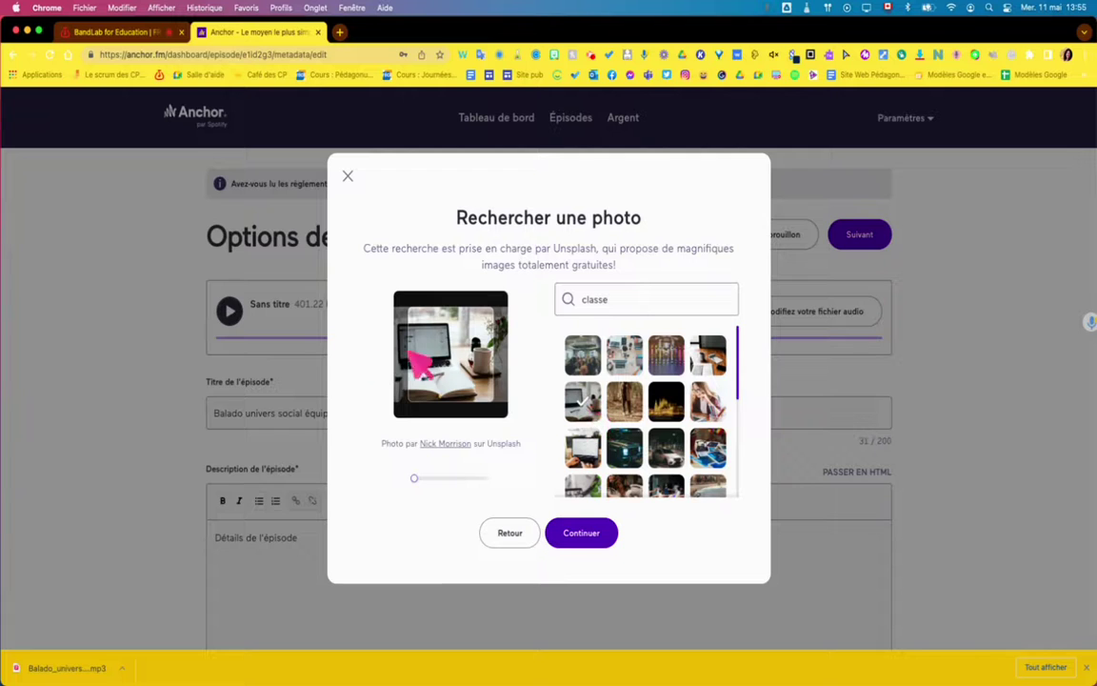
{"action": "left_click_drag", "start_coordinate": [428, 349], "coordinate": [454, 358]}
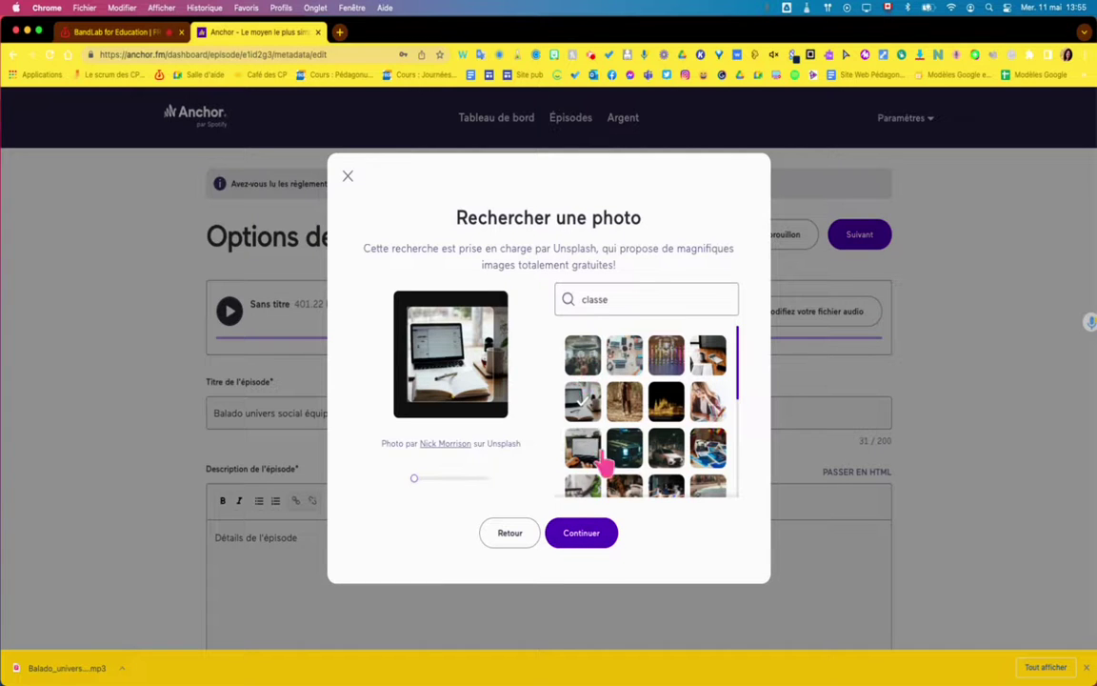
{"action": "left_click", "coordinate": [599, 367]}
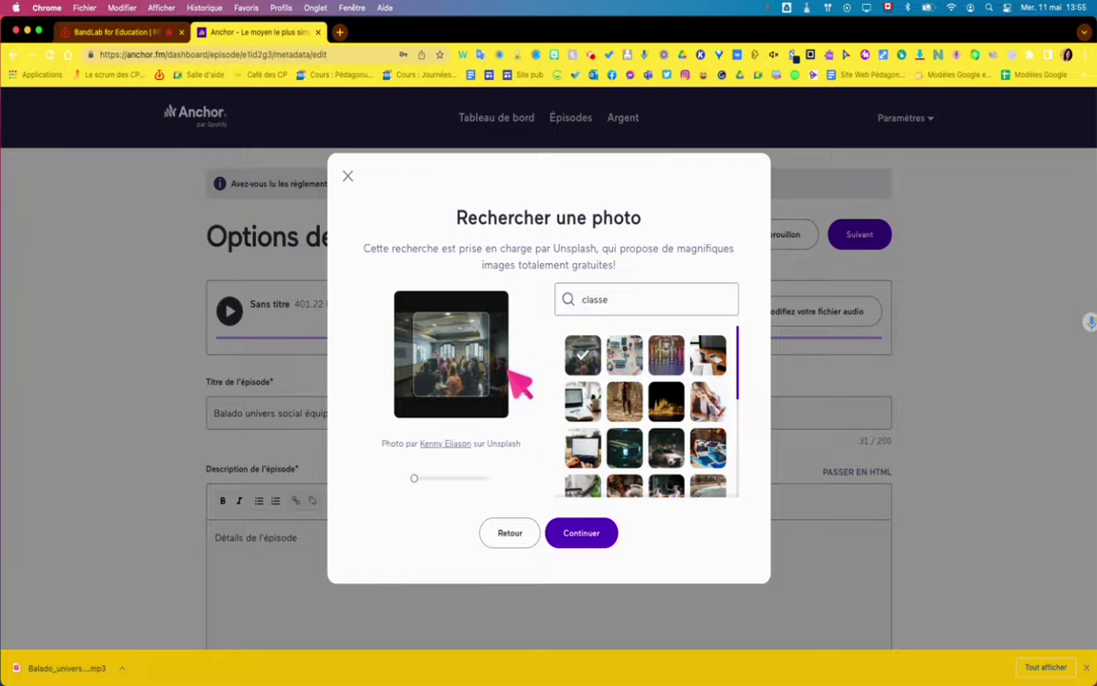
{"action": "left_click", "coordinate": [598, 534]}
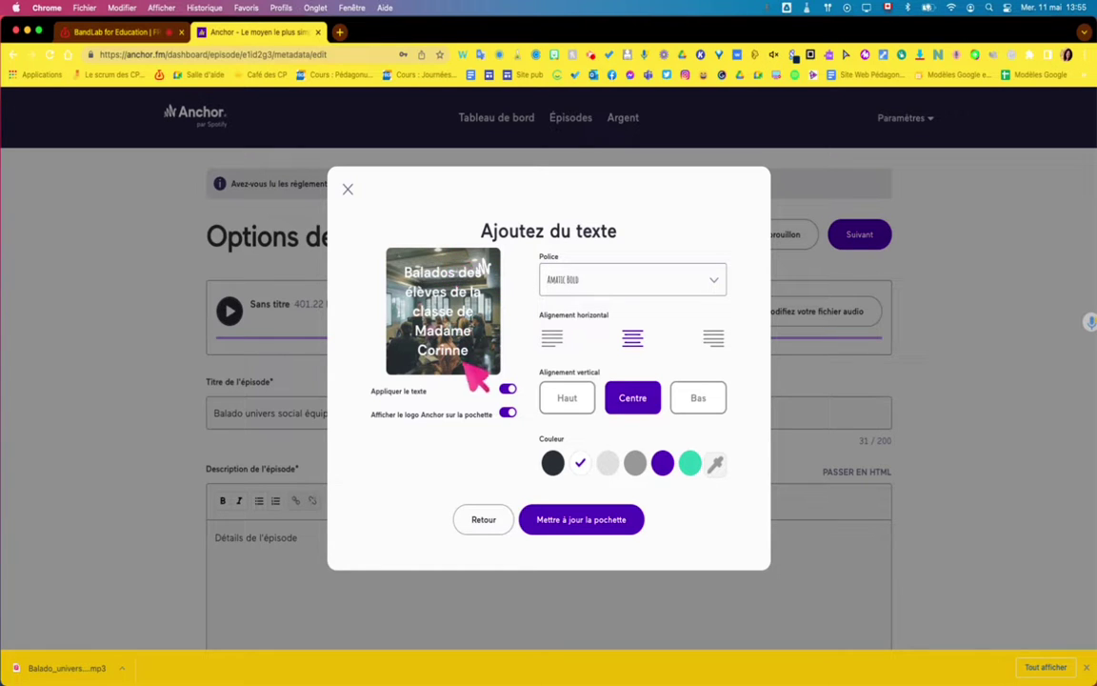
- Try hiding the title text and the Anchor logo on the cover, restoring each one
{"action": "left_click", "coordinate": [507, 389]}
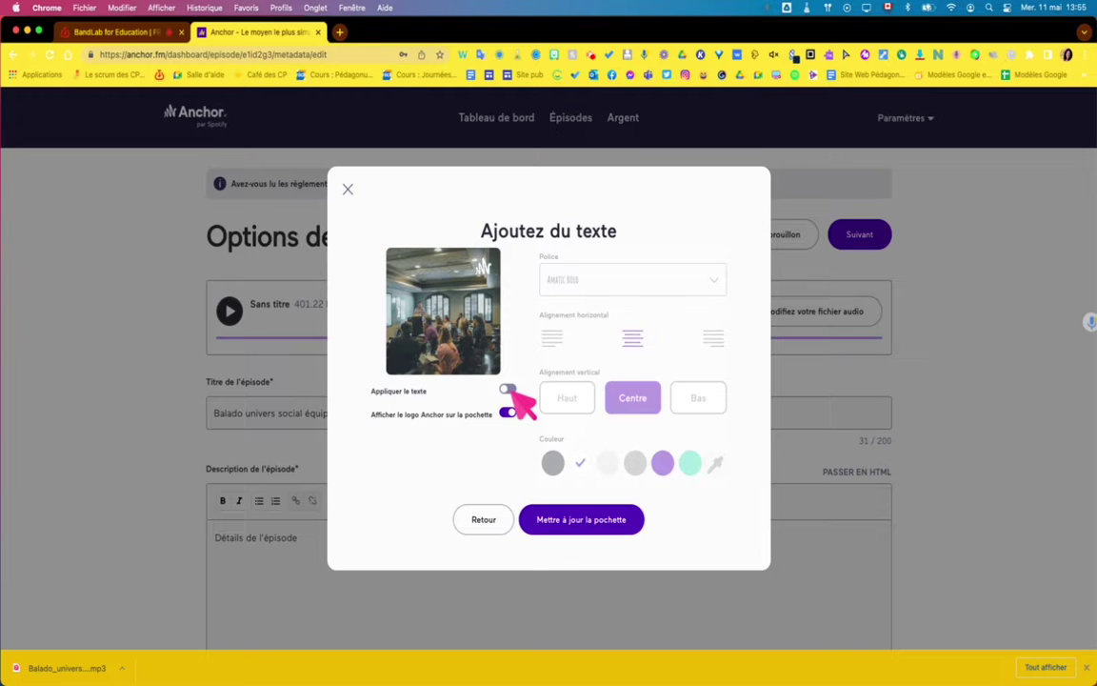
{"action": "left_click", "coordinate": [514, 390]}
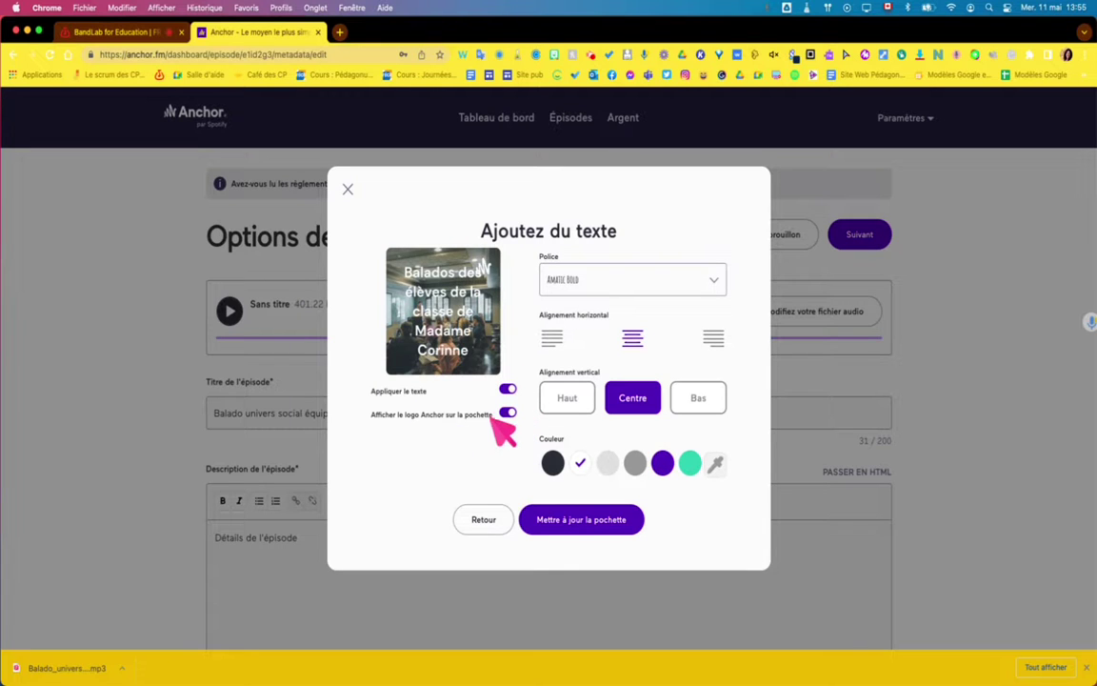
{"action": "left_click", "coordinate": [507, 416]}
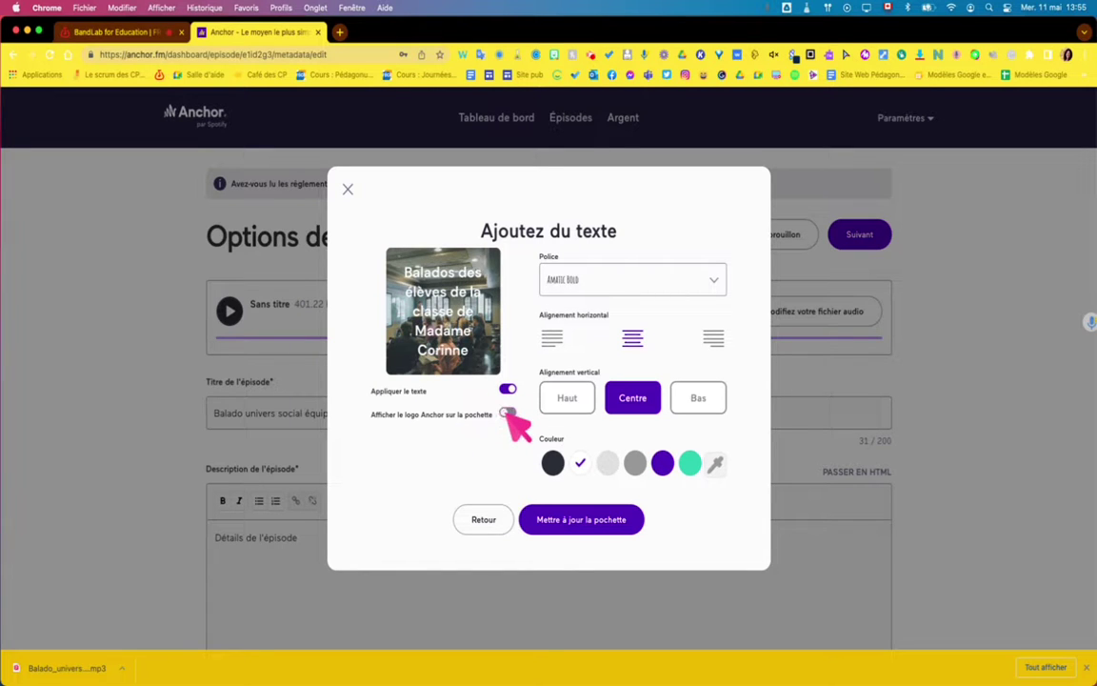
{"action": "left_click", "coordinate": [508, 414]}
- Set the cover text's font to Bangers and its colour to light grey, trying turquoise and black first
{"action": "left_click", "coordinate": [714, 281]}
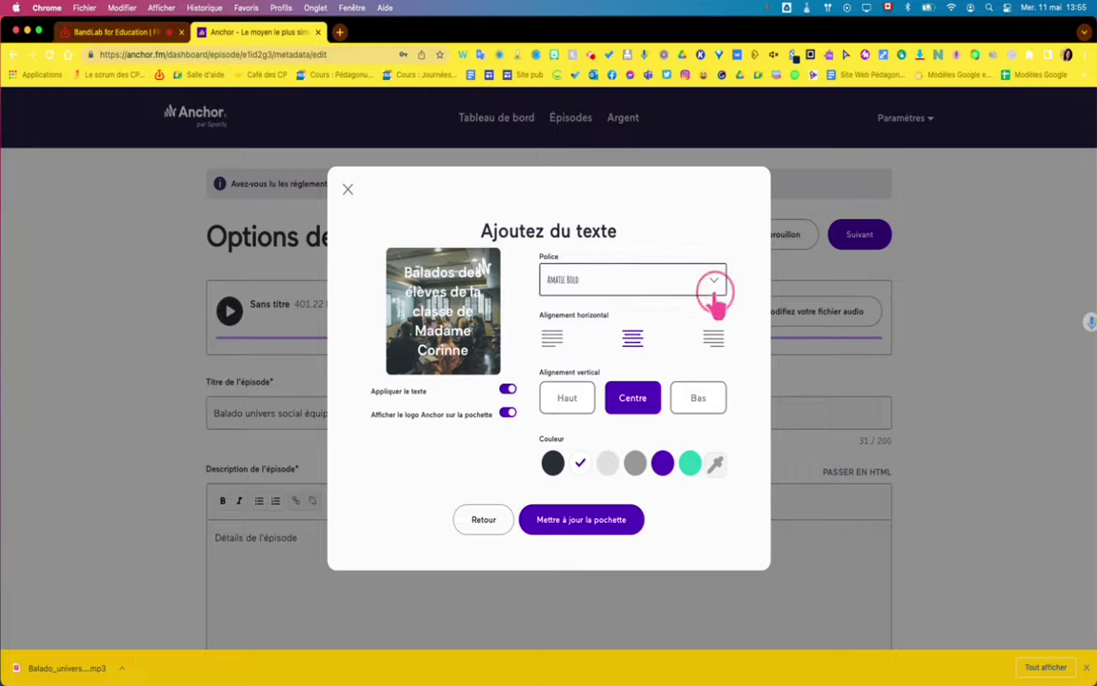
{"action": "left_click", "coordinate": [641, 384]}
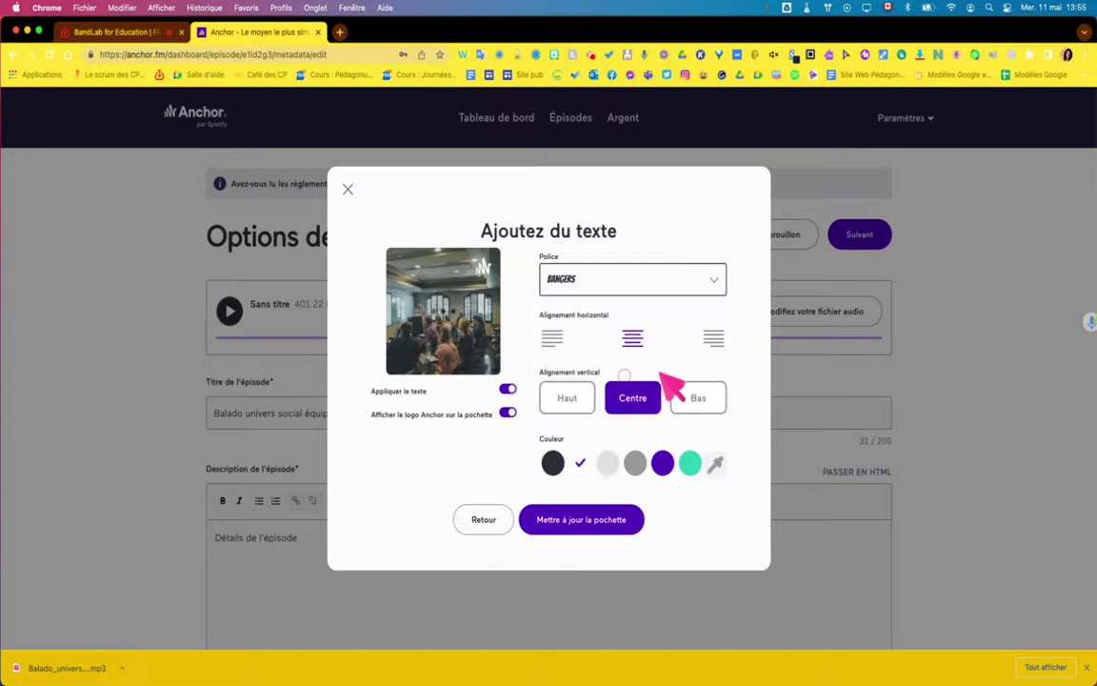
{"action": "left_click", "coordinate": [691, 464]}
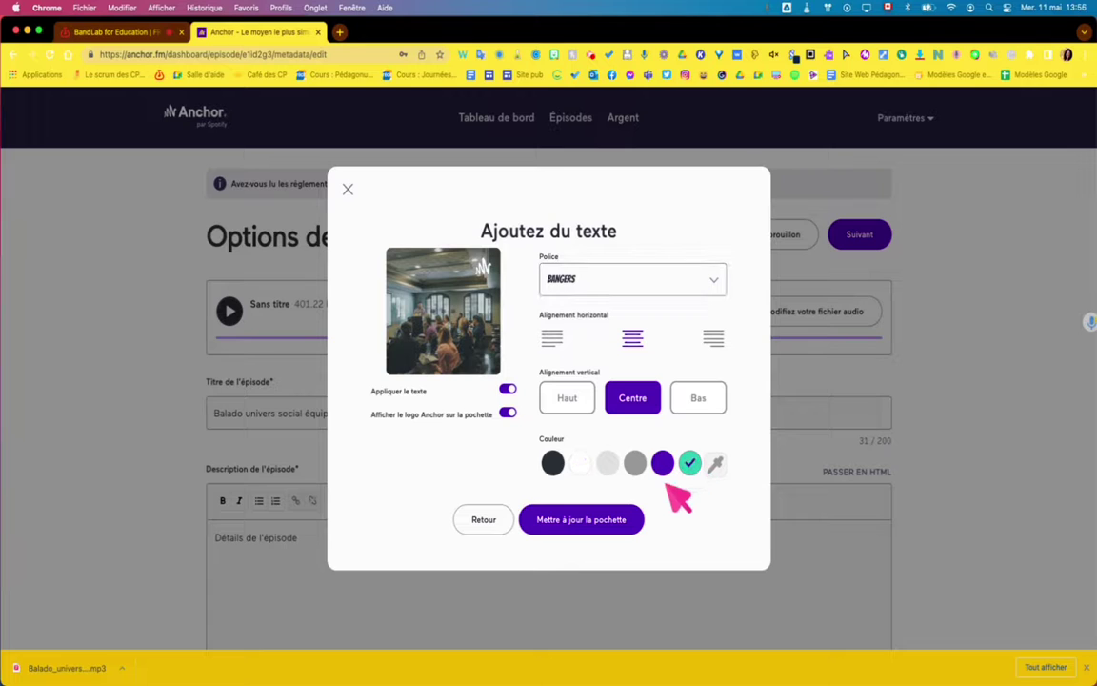
{"action": "left_click", "coordinate": [555, 464]}
{"action": "left_click", "coordinate": [607, 463]}
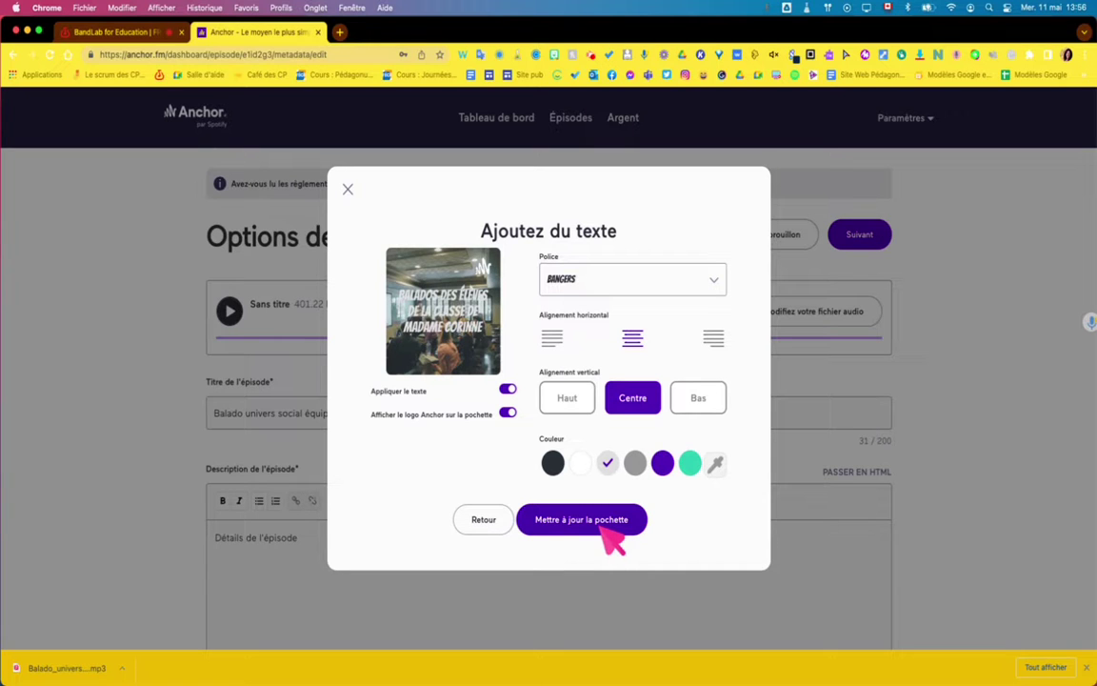
- Save the cover with its title text turned off, and publish the podcast, continuing to its availability page
{"action": "left_click", "coordinate": [507, 389]}
{"action": "left_click", "coordinate": [628, 524]}
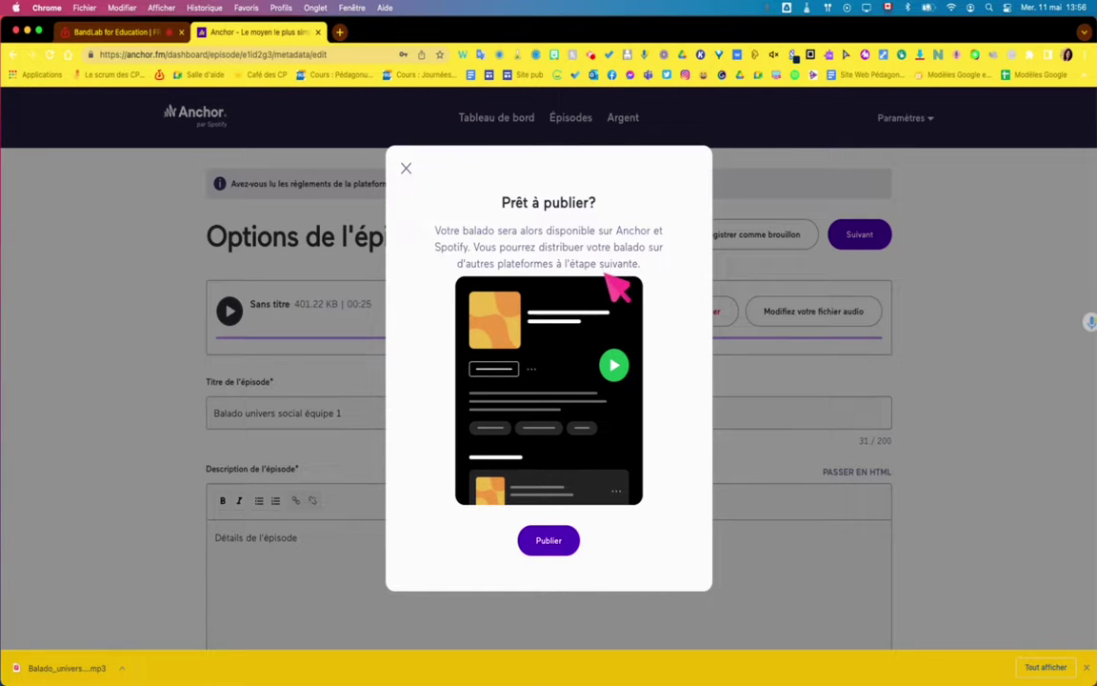
{"action": "left_click", "coordinate": [562, 548]}
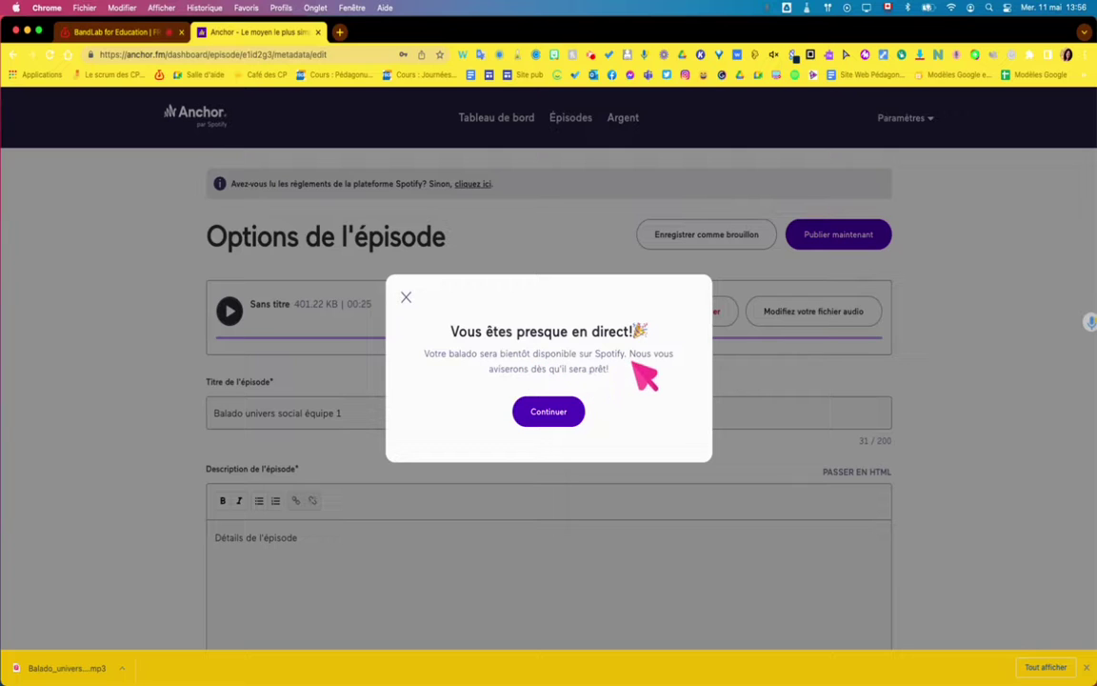
{"action": "left_click", "coordinate": [572, 416]}
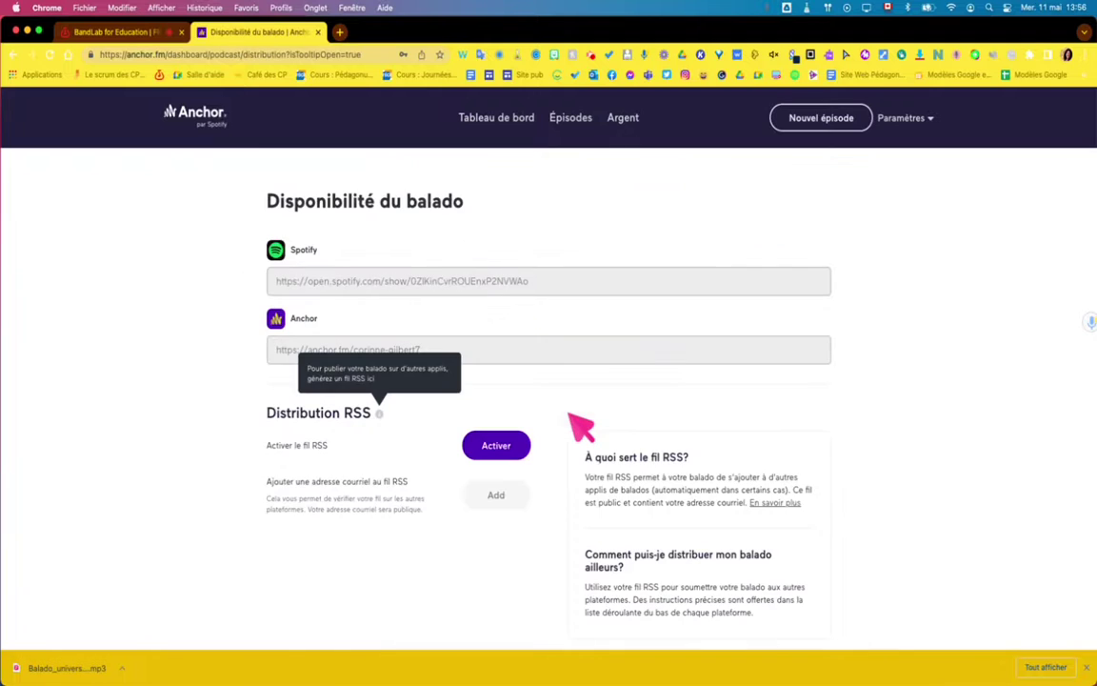
- Copy the podcast's Anchor link from the availability page
{"action": "left_click", "coordinate": [522, 345]}
{"action": "triple_click", "coordinate": [336, 350]}
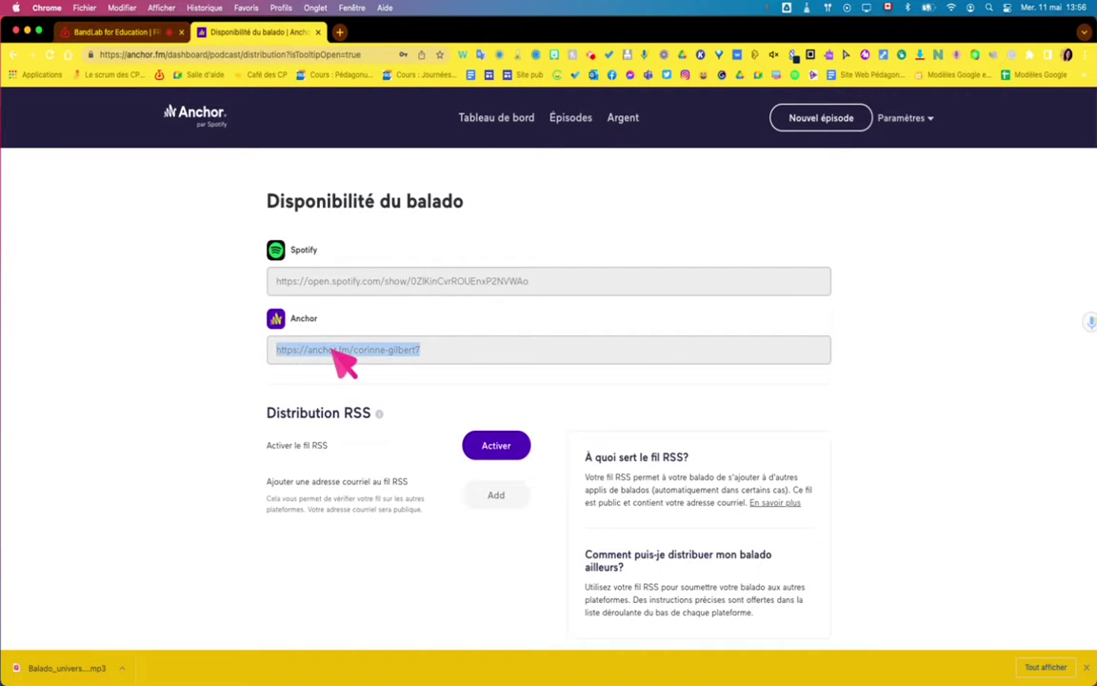
{"action": "right_click", "coordinate": [285, 352]}
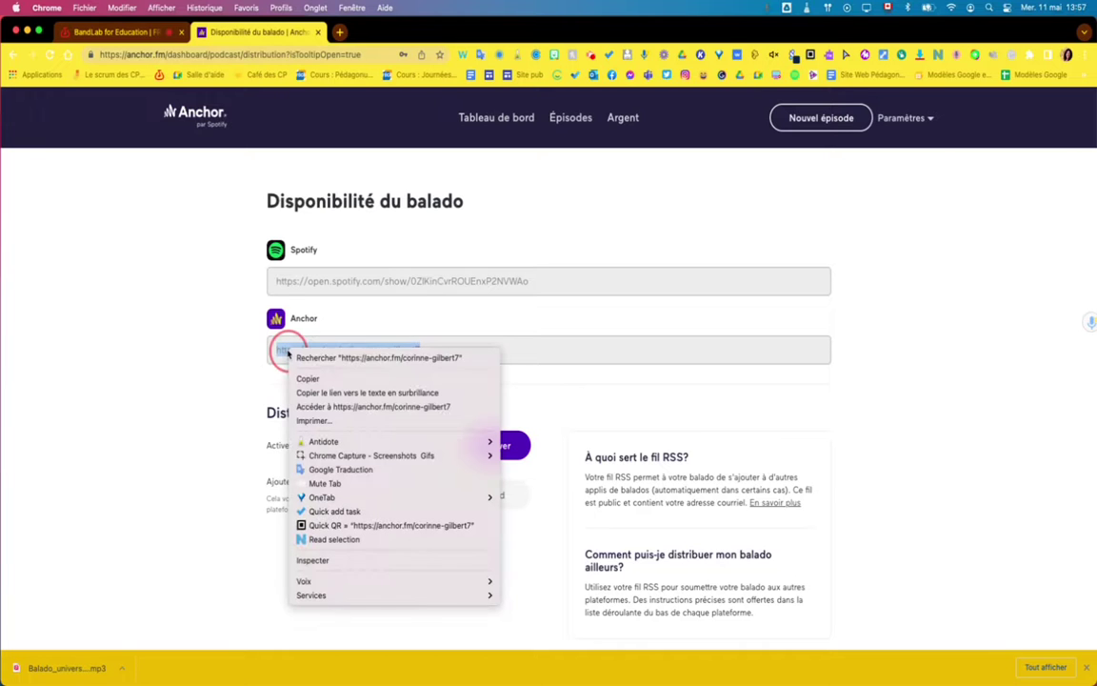
{"action": "left_click", "coordinate": [307, 378]}
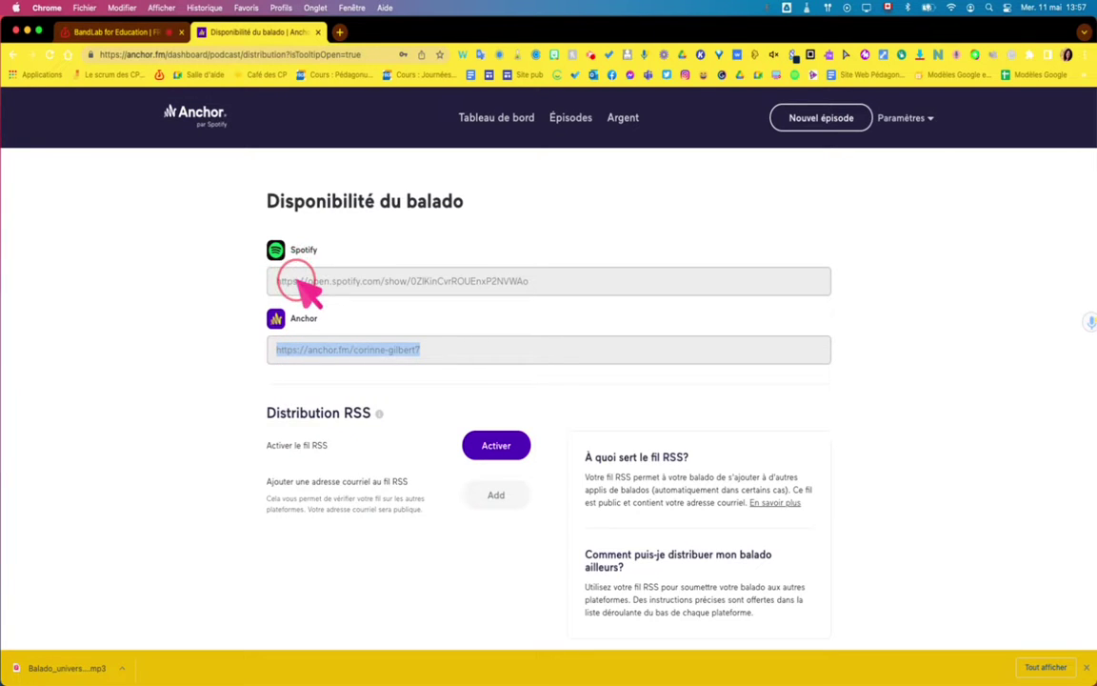
- Copy the podcast's Anchor link from the availability page, open it in a new browser tab and look over the public page
{"action": "left_click", "coordinate": [298, 281]}
{"action": "triple_click", "coordinate": [298, 281]}
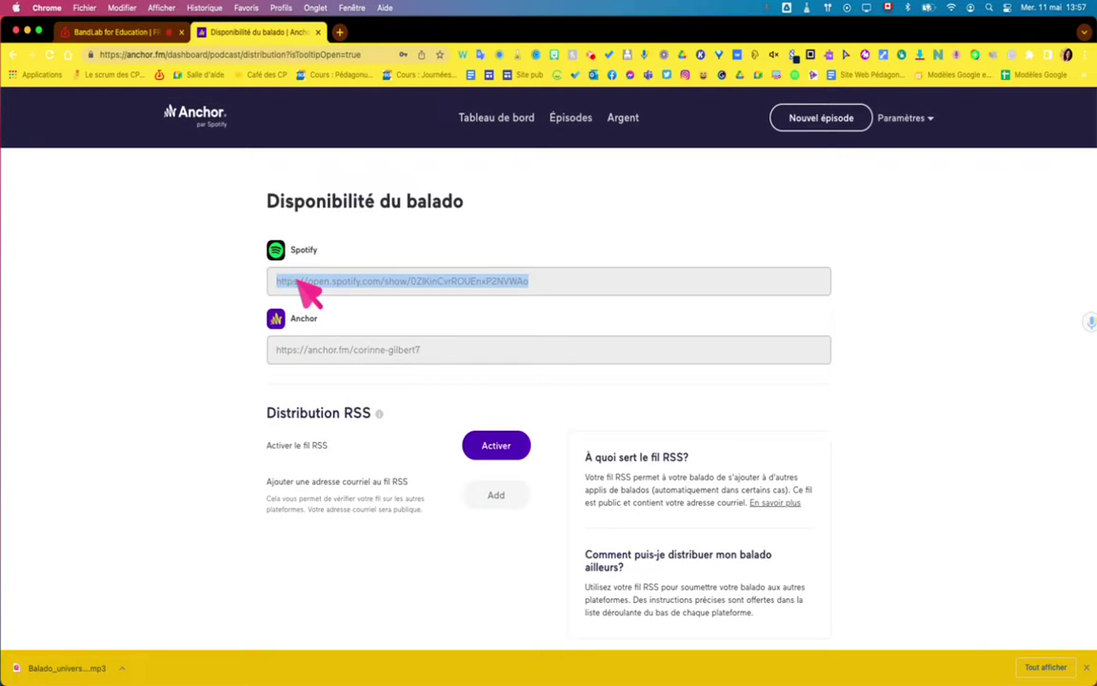
{"action": "triple_click", "coordinate": [381, 352]}
{"action": "right_click", "coordinate": [381, 351]}
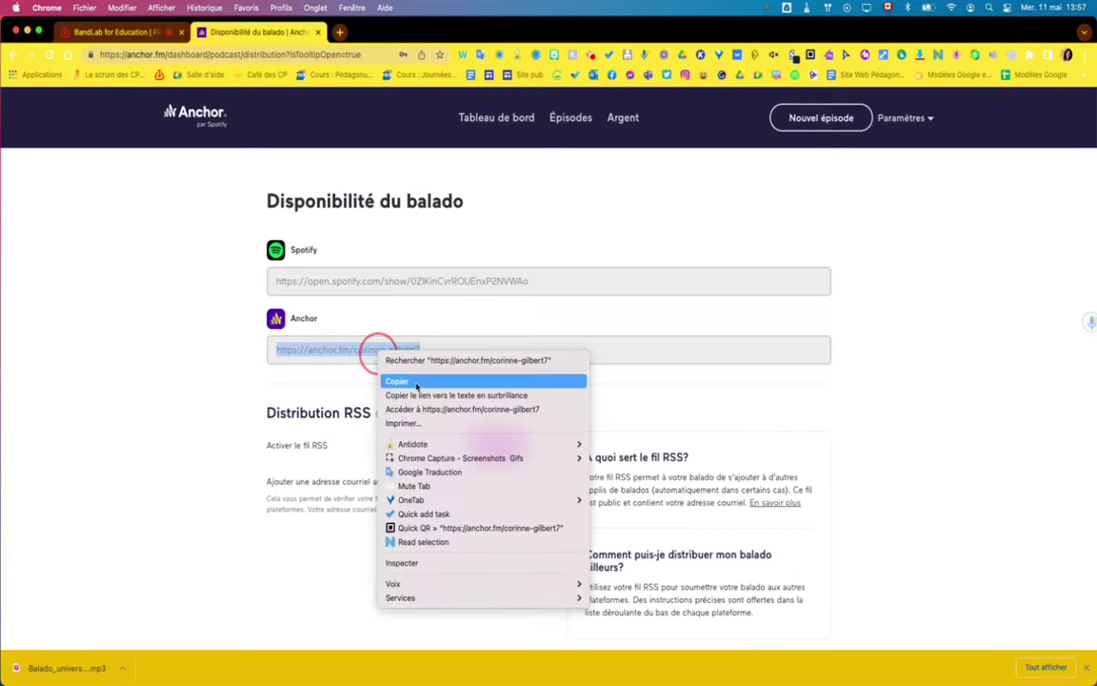
{"action": "left_click", "coordinate": [416, 382]}
{"action": "left_click", "coordinate": [341, 34]}
{"action": "key", "text": "super+v"}
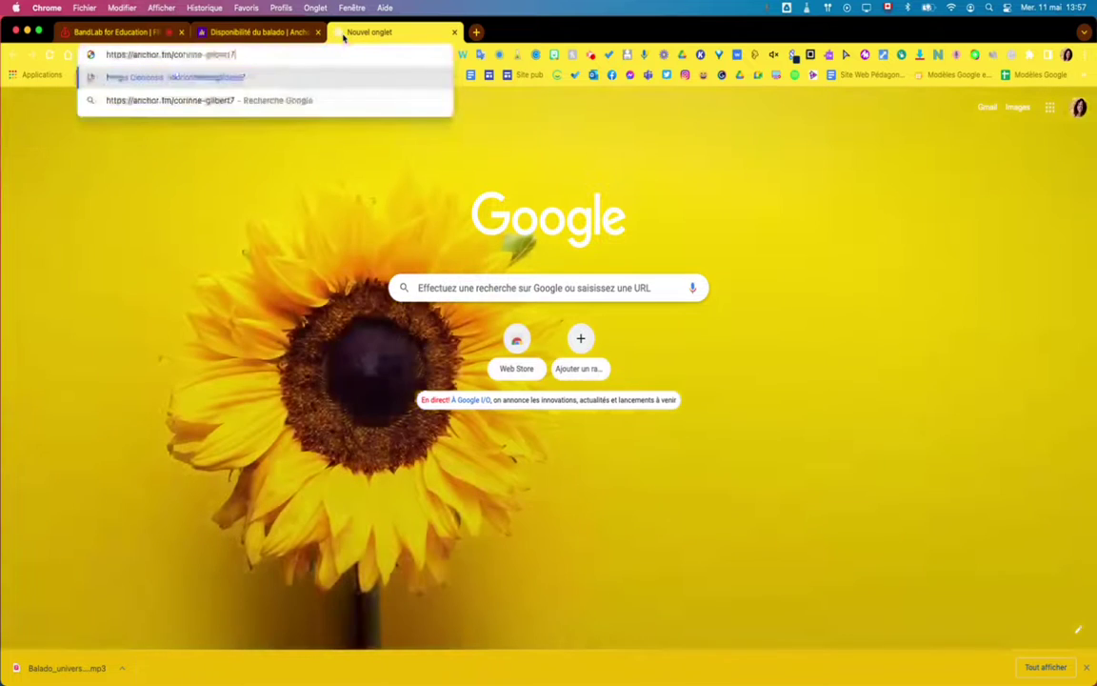
{"action": "key", "text": "Return"}
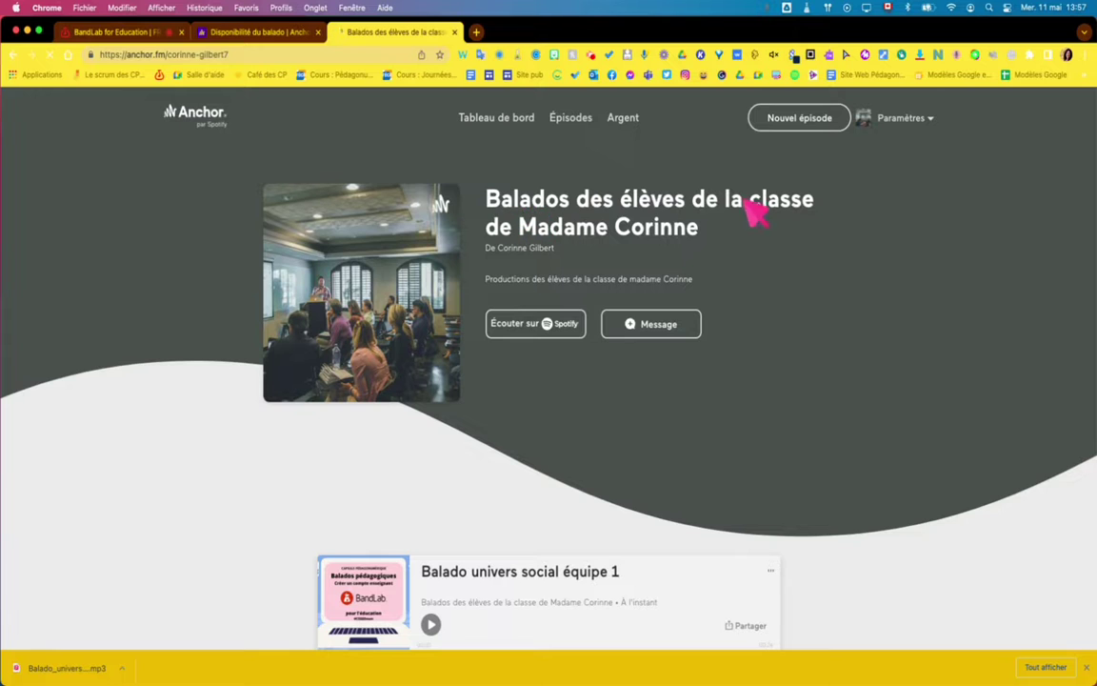
{"action": "scroll", "coordinate": [405, 320], "scroll_direction": "down", "scroll_amount": 5}
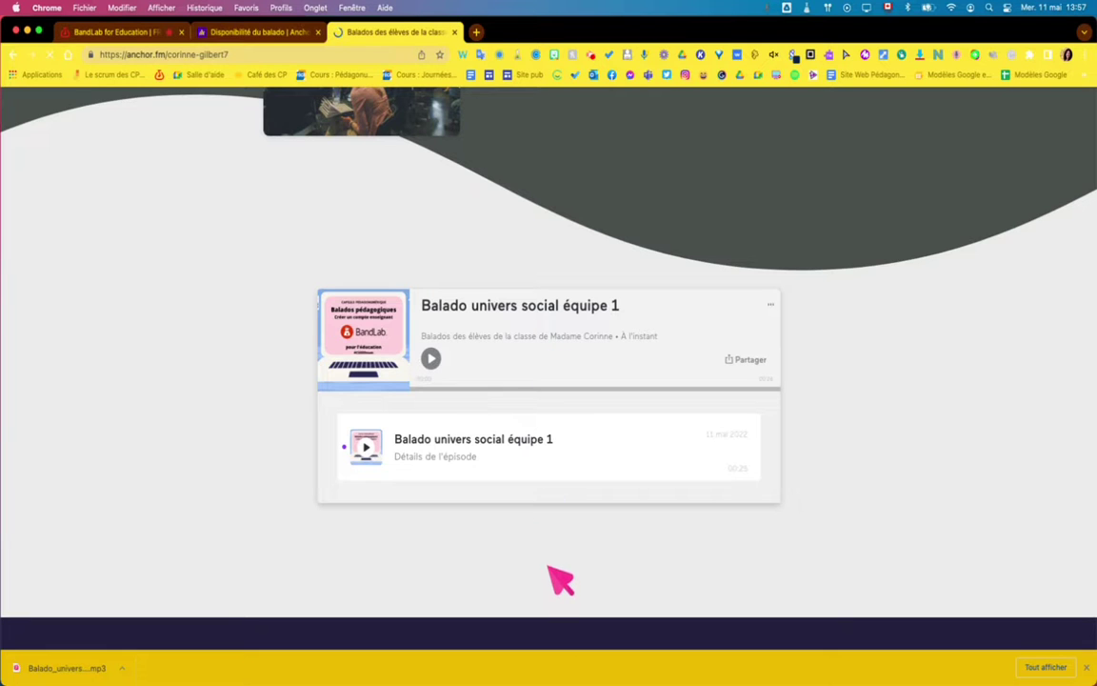
{"action": "scroll", "coordinate": [514, 362], "scroll_direction": "up", "scroll_amount": 5}
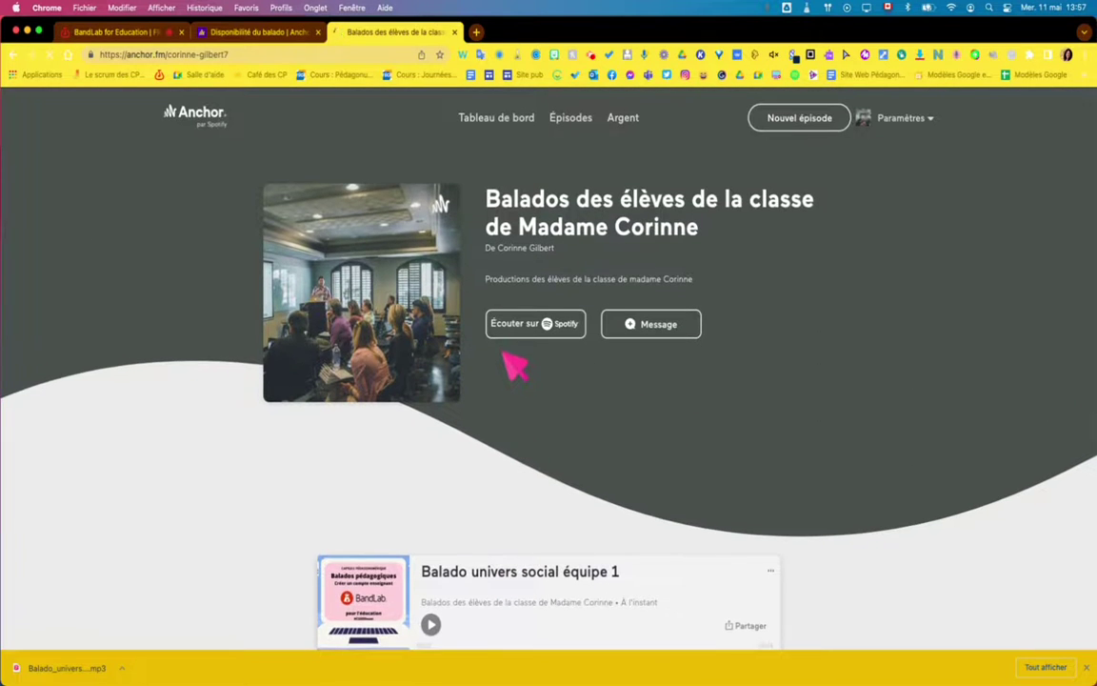
- Copy the podcast's Spotify link from the availability page and open it in another new browser tab
{"action": "left_click", "coordinate": [234, 33]}
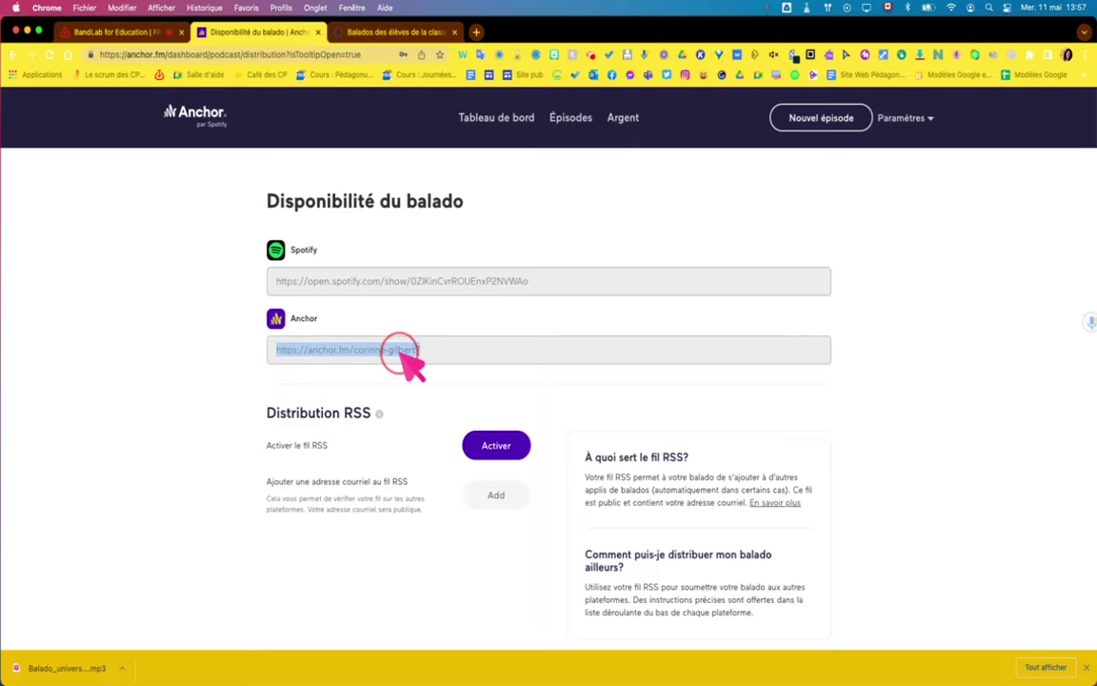
{"action": "right_click", "coordinate": [320, 283]}
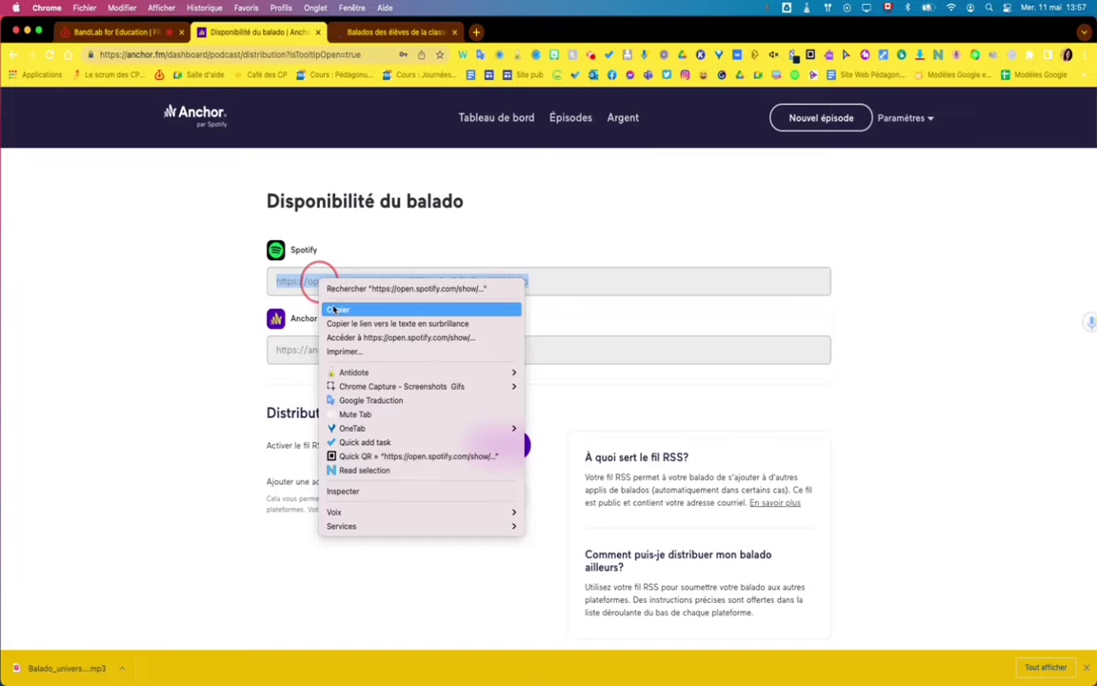
{"action": "left_click", "coordinate": [338, 308]}
{"action": "left_click", "coordinate": [476, 34]}
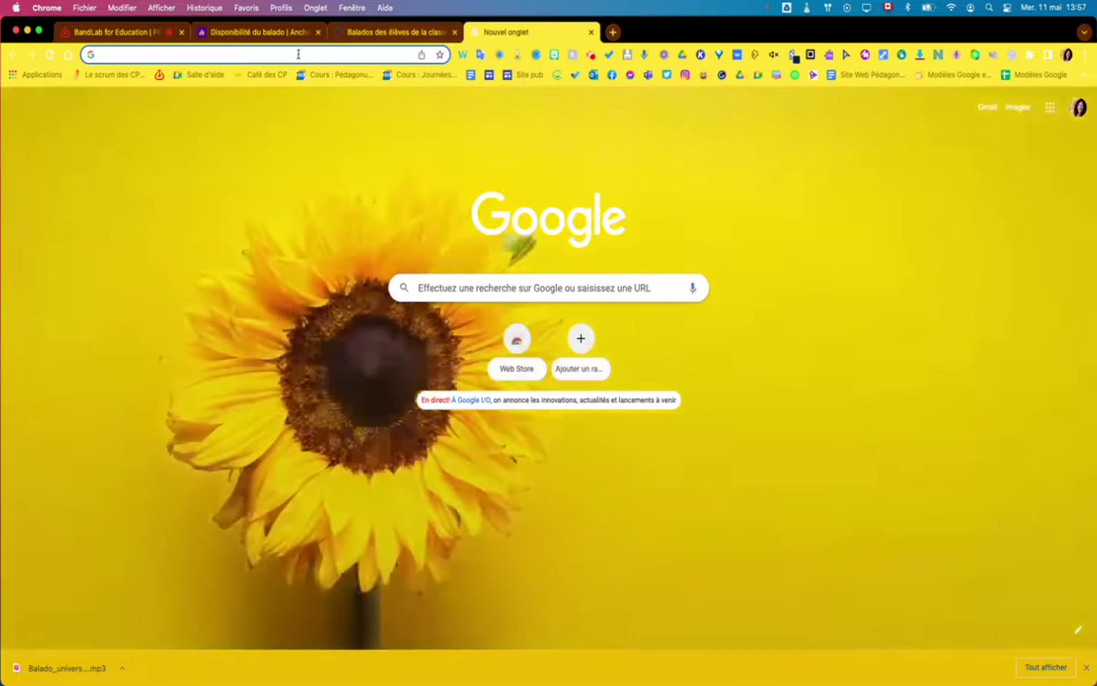
{"action": "key", "text": "super+v"}
{"action": "key", "text": "Return"}
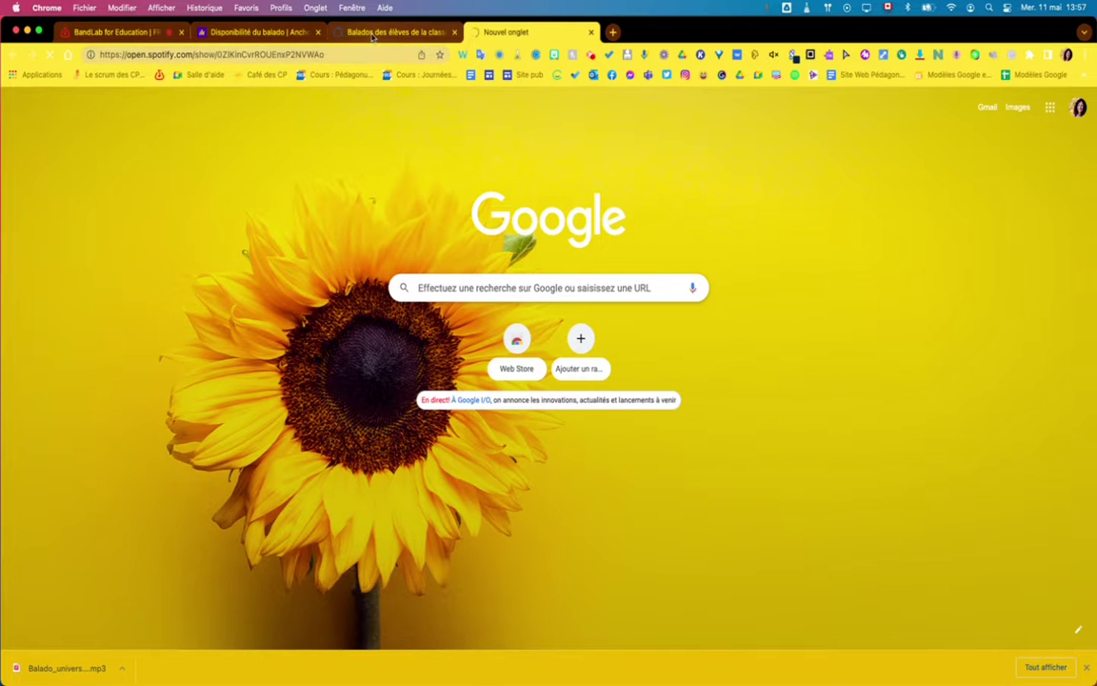
- Return to the podcast's public Anchor page, try its voice message option twice, closing each dialog, and look over the published episode
{"action": "left_click", "coordinate": [345, 33]}
{"action": "scroll", "coordinate": [667, 407], "scroll_direction": "down", "scroll_amount": 2}
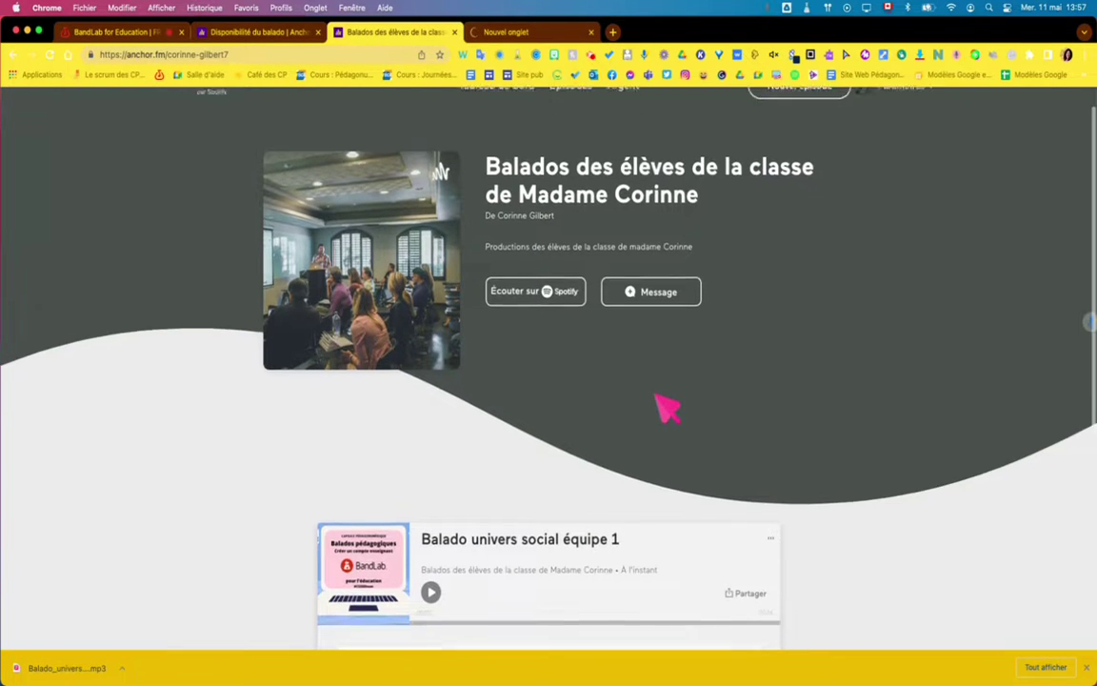
{"action": "left_click", "coordinate": [655, 283]}
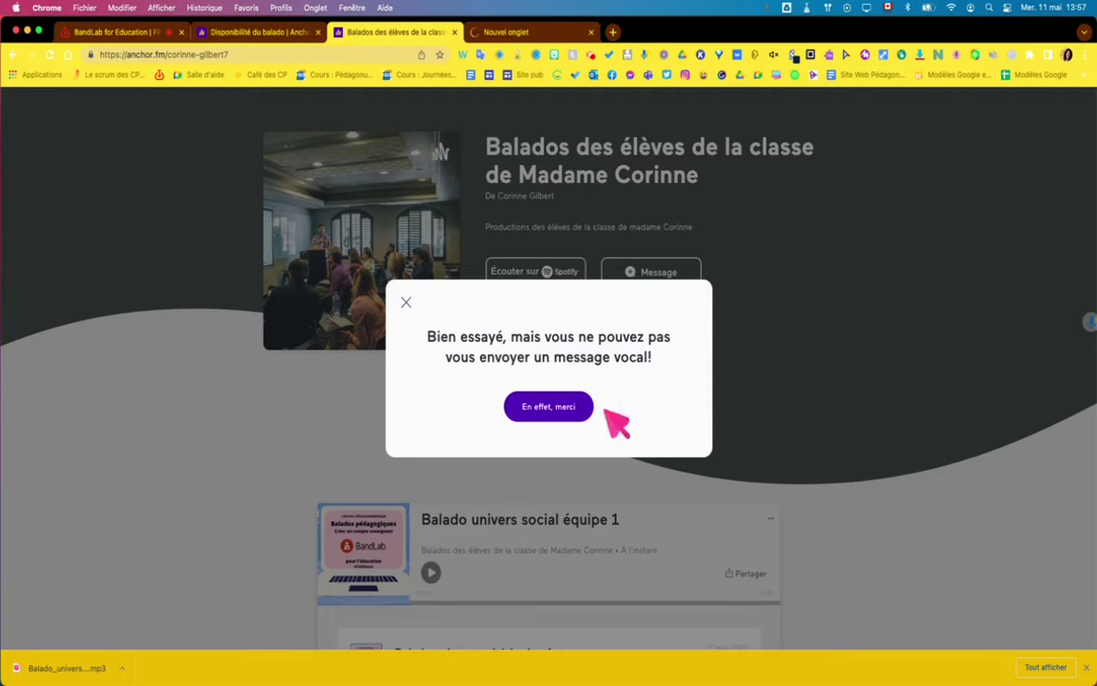
{"action": "left_click", "coordinate": [406, 302]}
{"action": "scroll", "coordinate": [625, 381], "scroll_direction": "down", "scroll_amount": 1}
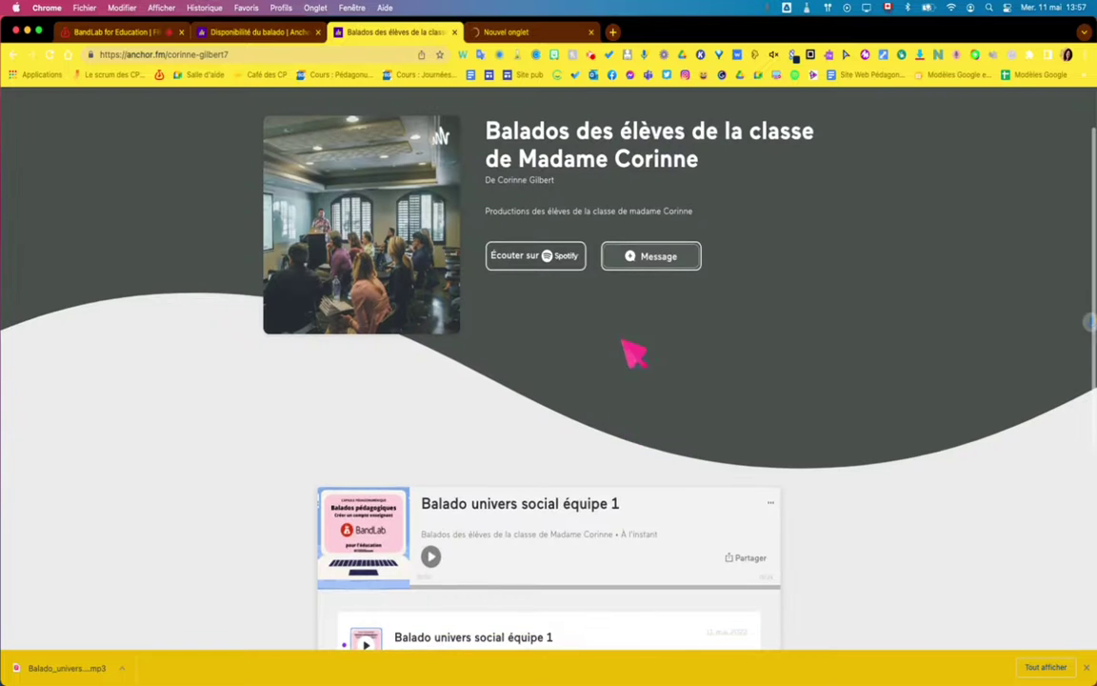
{"action": "scroll", "coordinate": [588, 351], "scroll_direction": "down", "scroll_amount": 5}
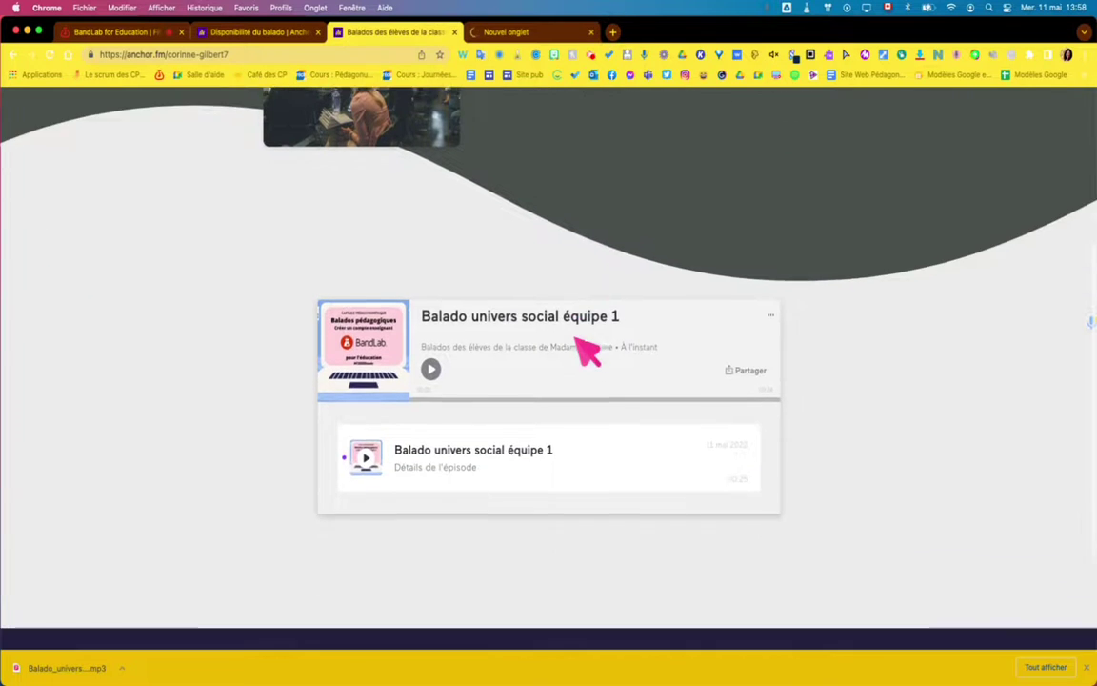
{"action": "scroll", "coordinate": [583, 351], "scroll_direction": "up", "scroll_amount": 5}
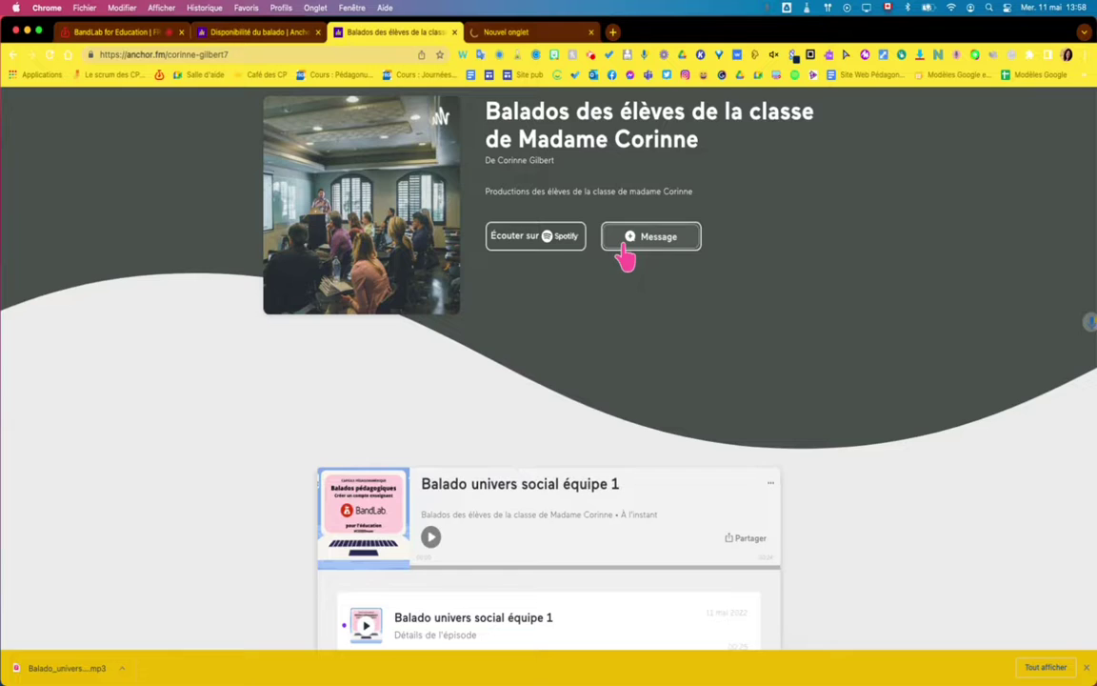
{"action": "left_click", "coordinate": [626, 250]}
{"action": "left_click", "coordinate": [561, 411]}
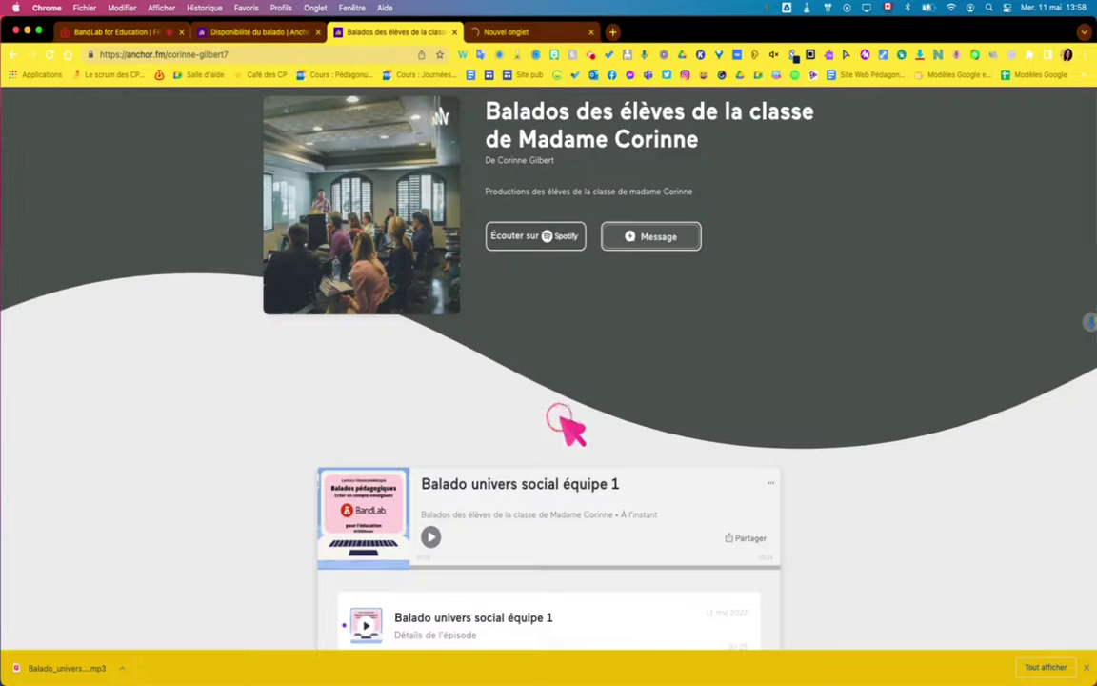